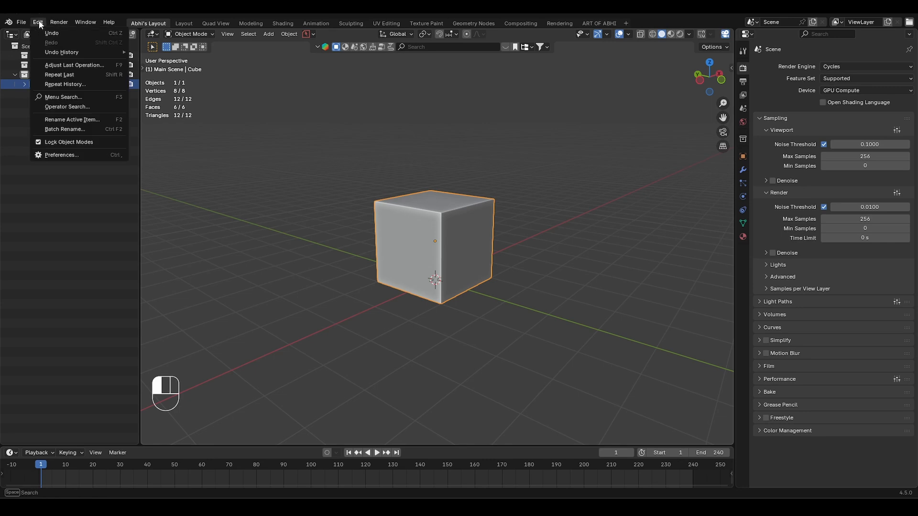
Install the BlenderKit add-on from disk using the file blenderkit-v3.11.0.240207.zip.
click(51, 155)
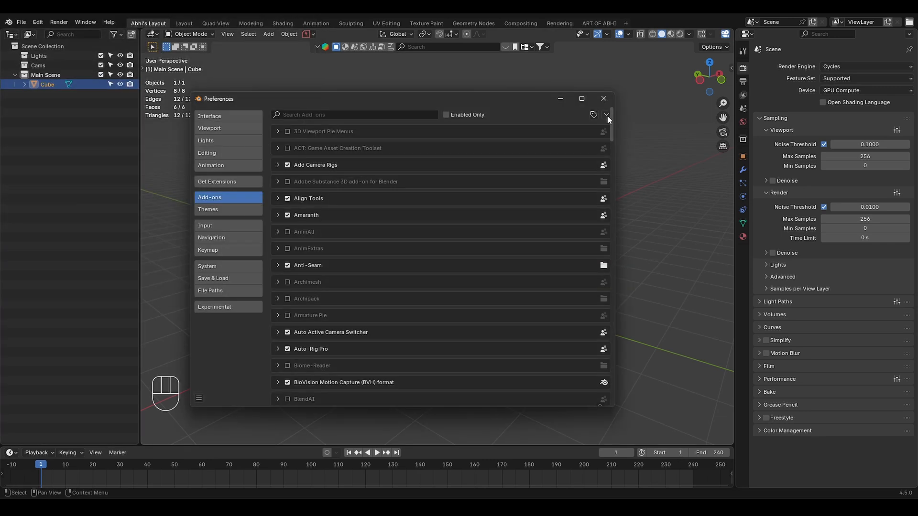
click(606, 116)
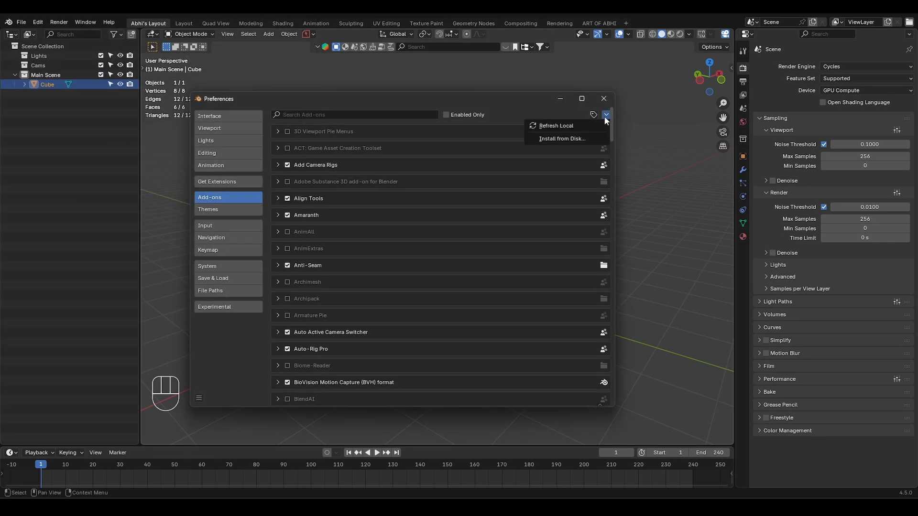
click(562, 139)
text(erki)
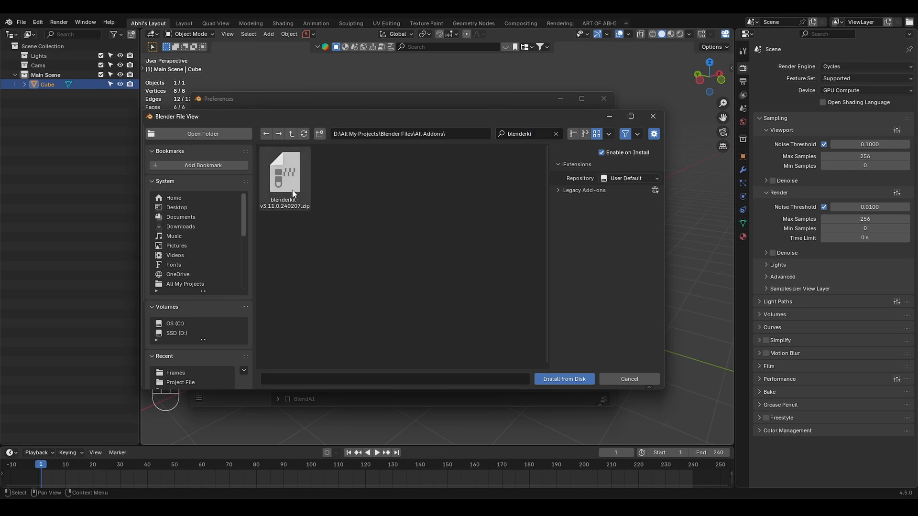
click(277, 165)
click(564, 379)
Search the add-ons for "blender" and expand the BlenderKit Online Asset Library entry.
click(360, 114)
text(blender)
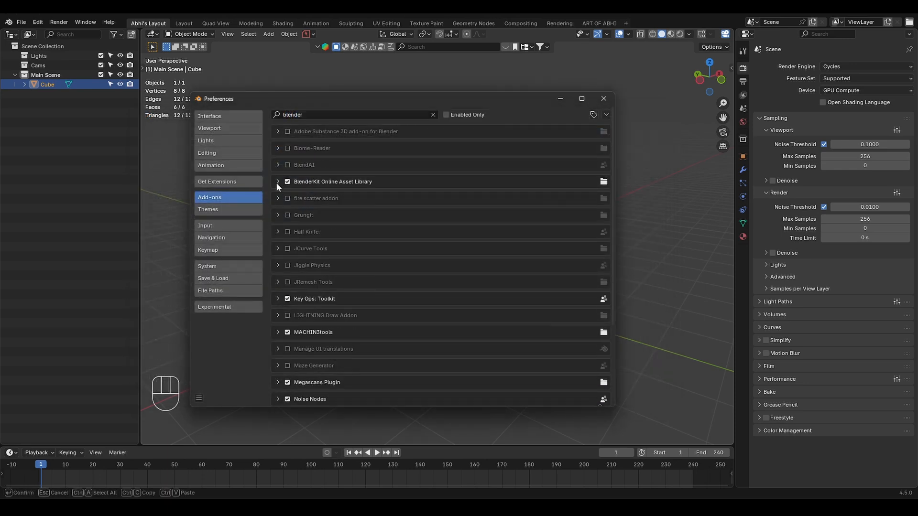
click(277, 181)
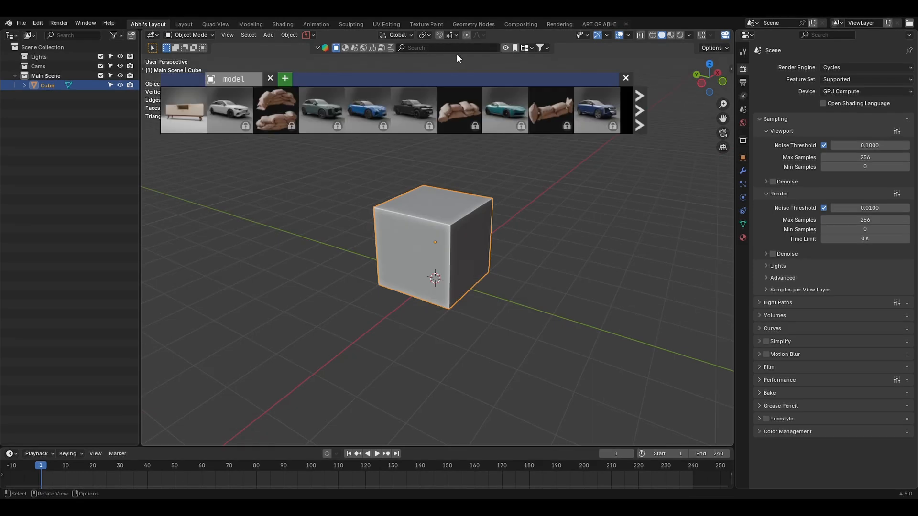
Toggle the visibility of the BlenderKit asset bar above the viewport.
click(506, 48)
click(506, 48)
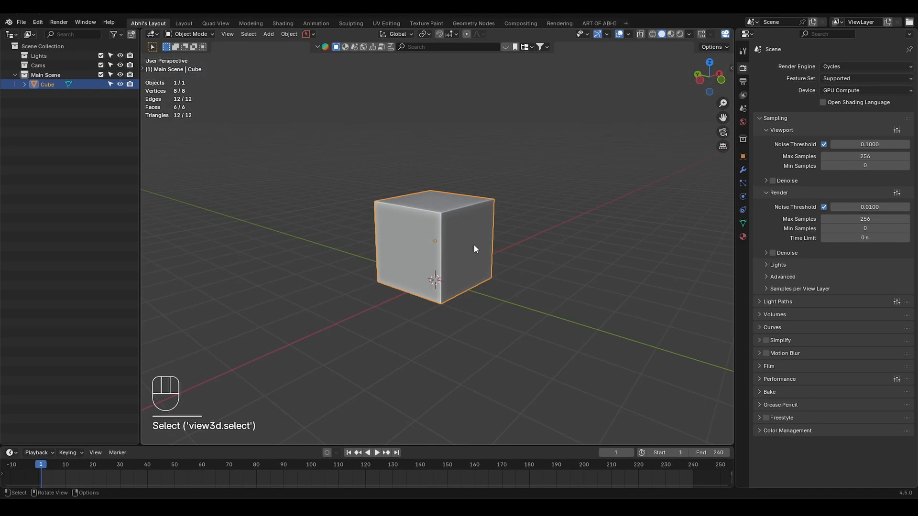
middle_drag(474, 248, 293, 267)
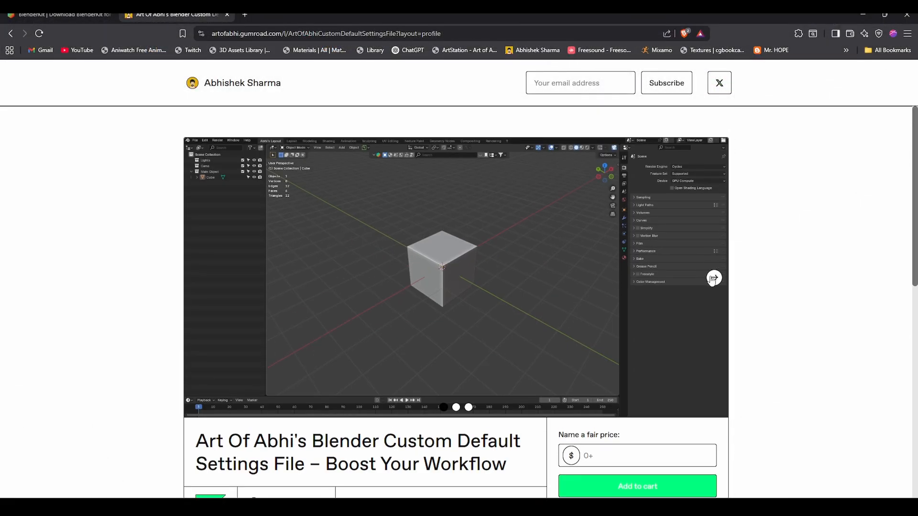
In the browser, go through the preview images of the Blender Custom Default Settings File on its Gumroad page.
click(713, 277)
click(710, 276)
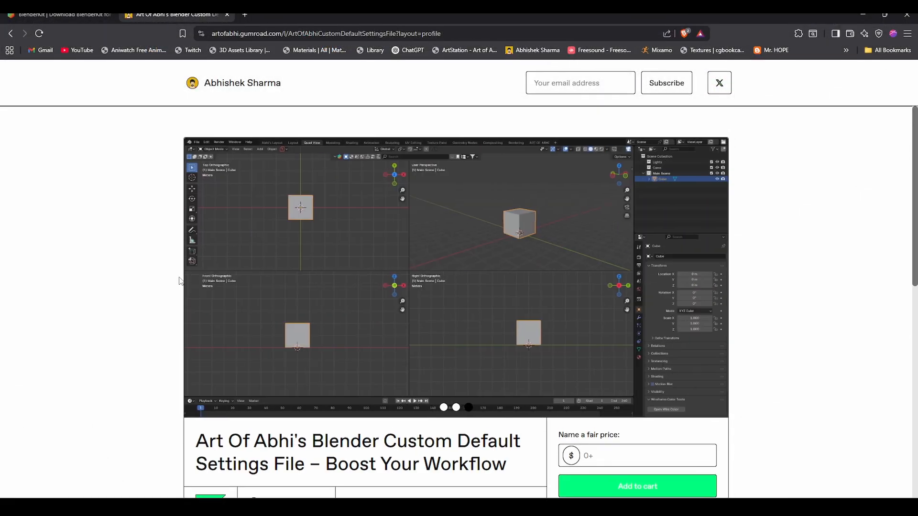
click(197, 278)
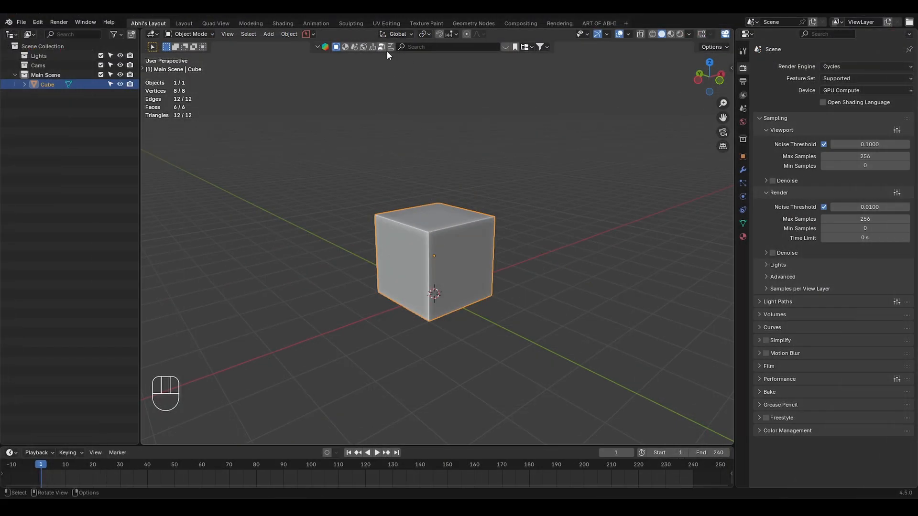
In Blender, delete the default cube and add a plane mesh in its place.
key(Delete)
key(shift+a)
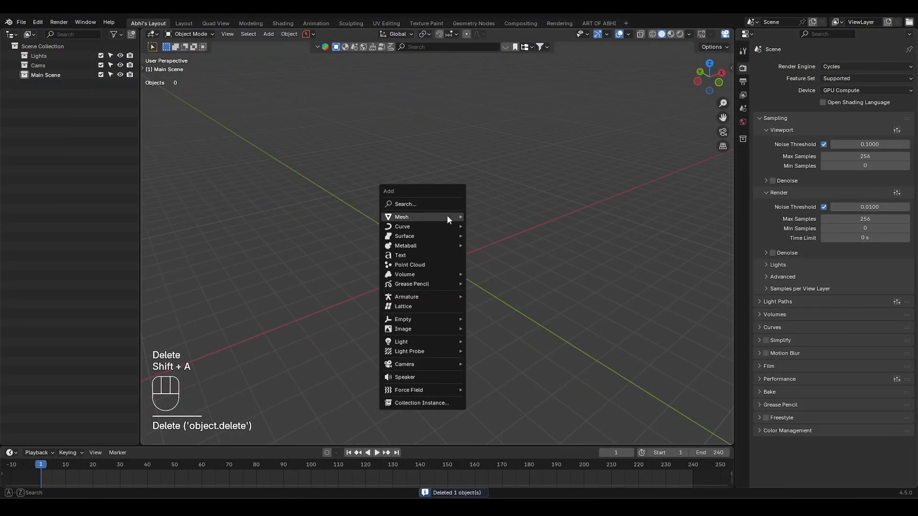
mouse_move(447, 215)
click(503, 228)
Scale the plane's mesh by 20 in Edit Mode and return to Object Mode.
key(Tab)
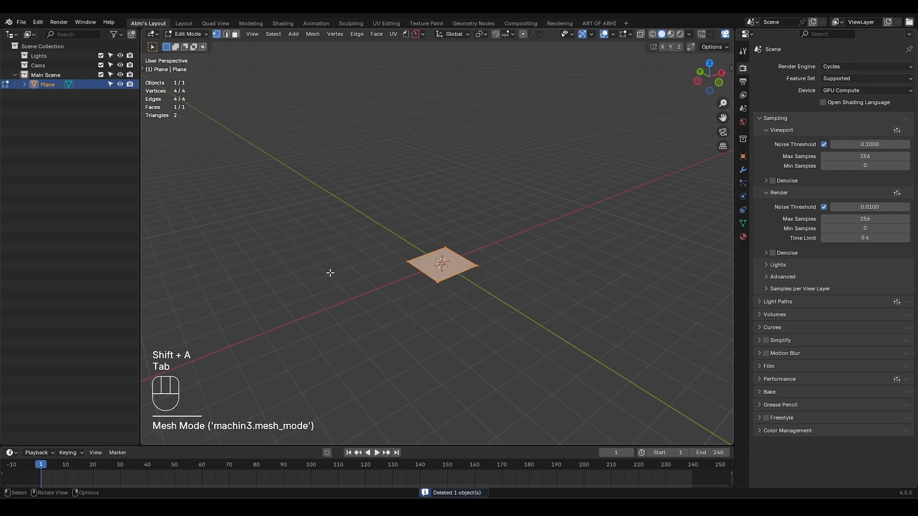
key(s)
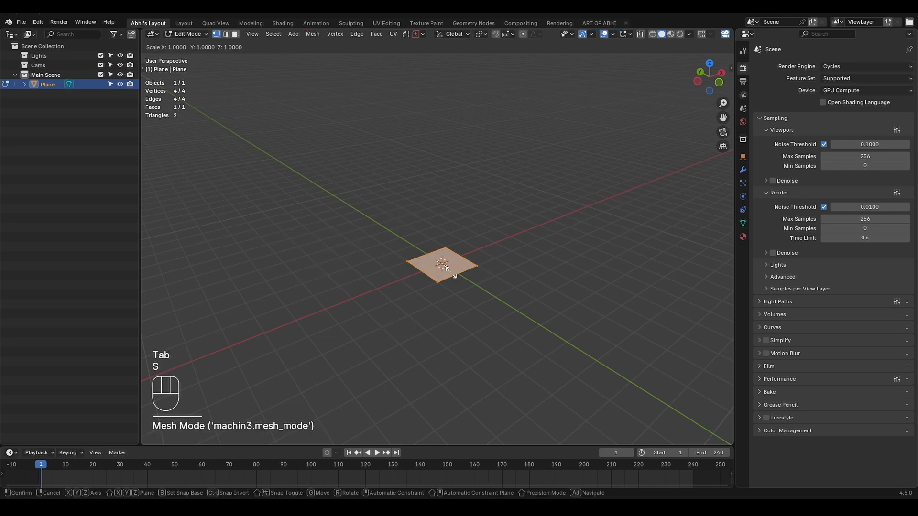
key(KP_2)
key(KP_0)
key(Return)
key(Tab)
Search BlenderKit for free "tree" models and place the asset named Tree on the plane.
click(444, 44)
text(tre)
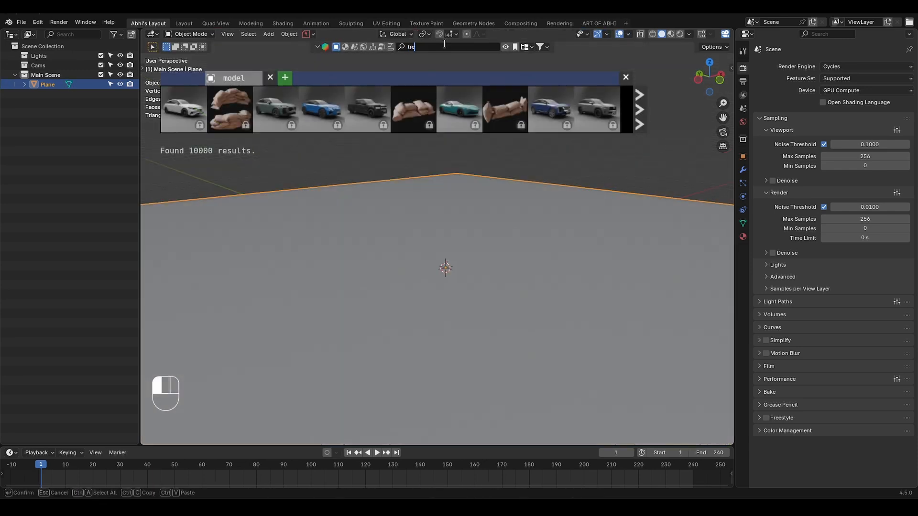
text(e)
key(Return)
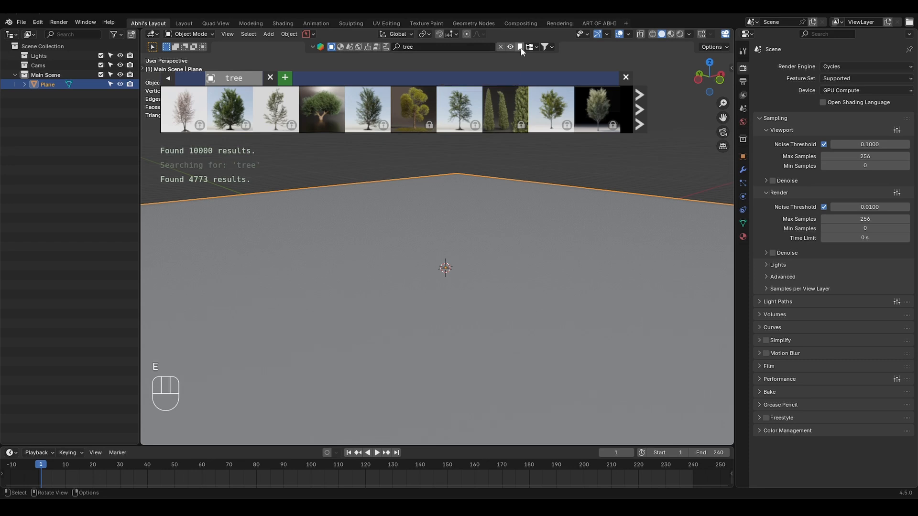
click(545, 47)
click(503, 84)
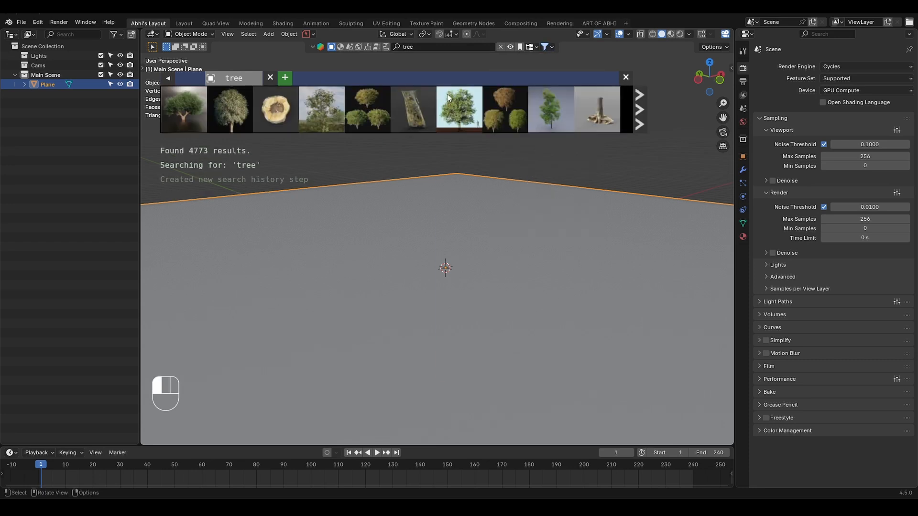
mouse_move(545, 114)
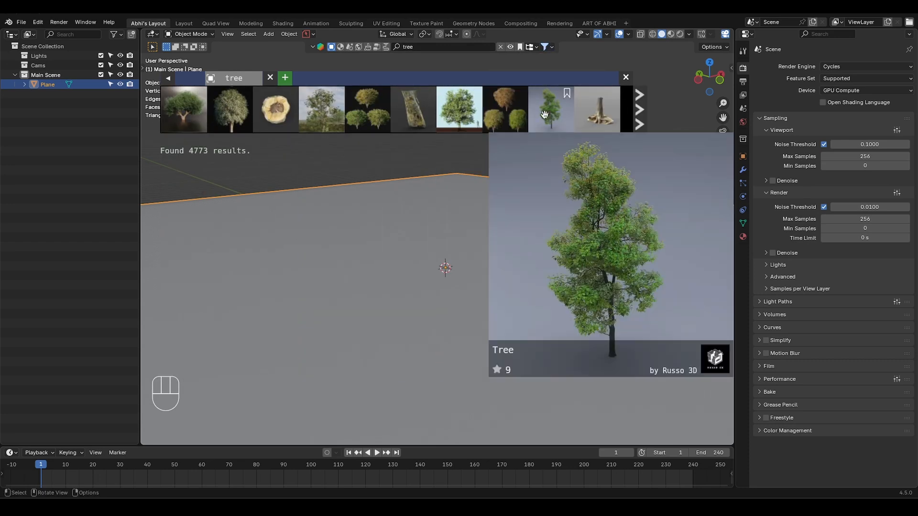
drag(592, 148, 423, 277)
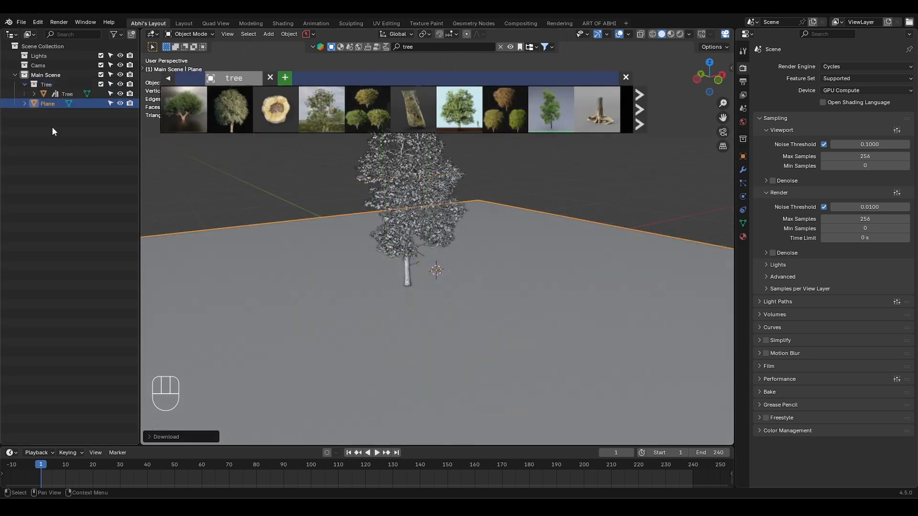
Make a linked duplicate of the Tree collection and move the copied tree along the X axis.
click(49, 86)
right_click(50, 86)
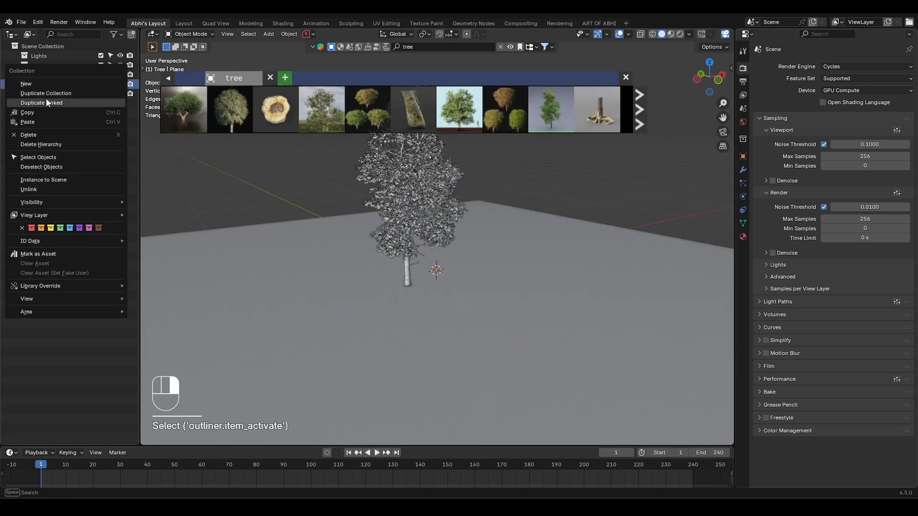
click(50, 102)
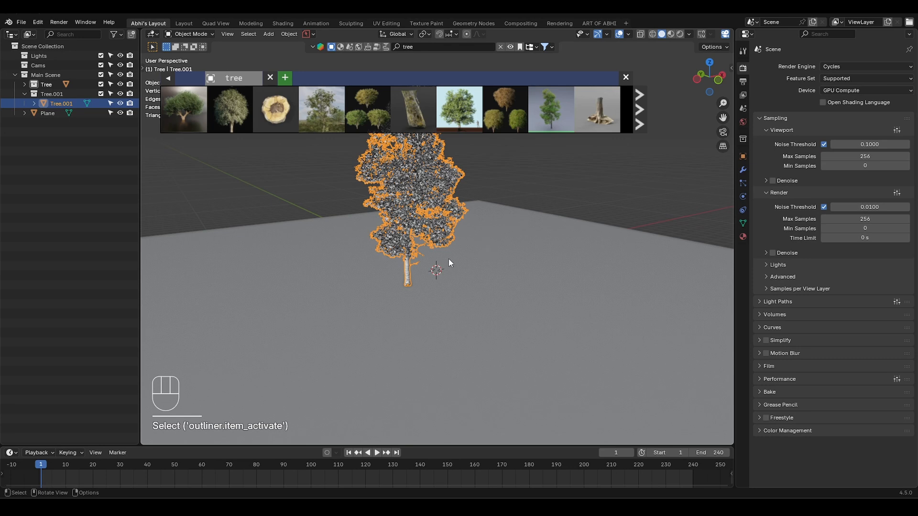
key(g)
key(x)
click(518, 262)
click(33, 96)
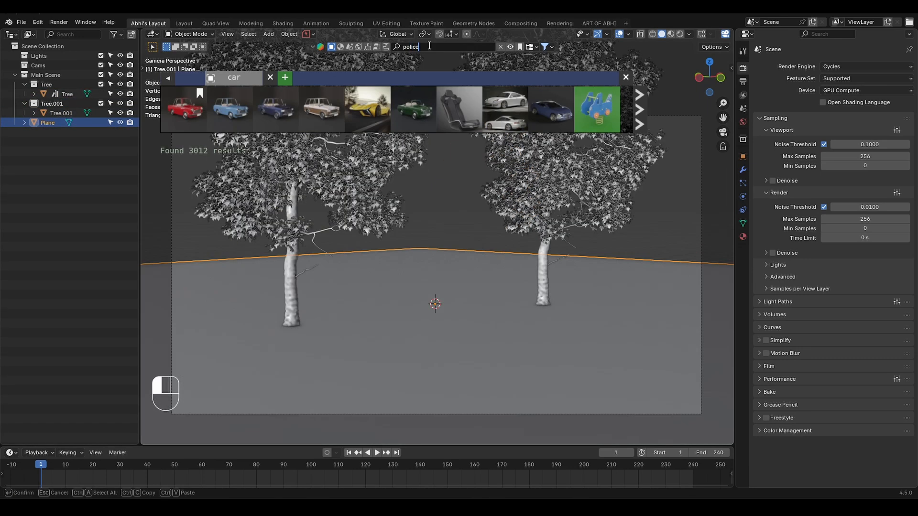
Search BlenderKit for "police car" and place the Police Sheriff car on the plane near the 3D cursor.
key(Return)
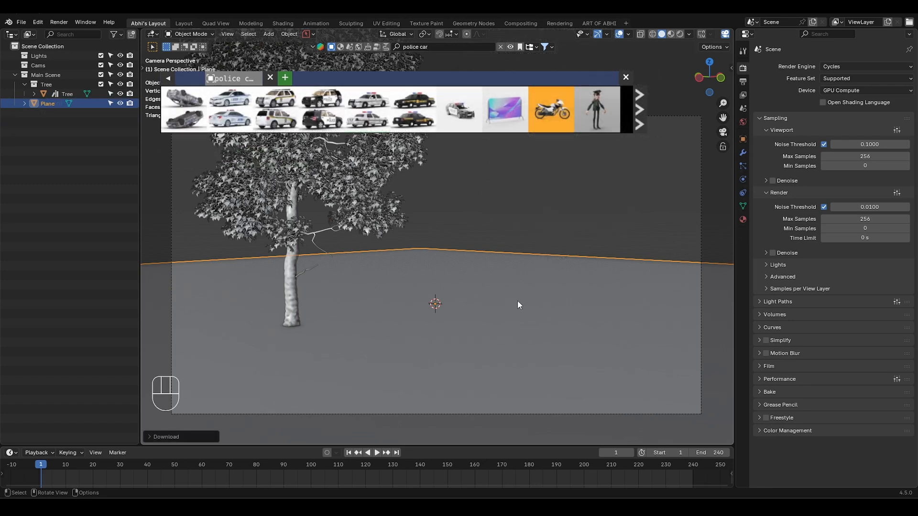
mouse_move(381, 127)
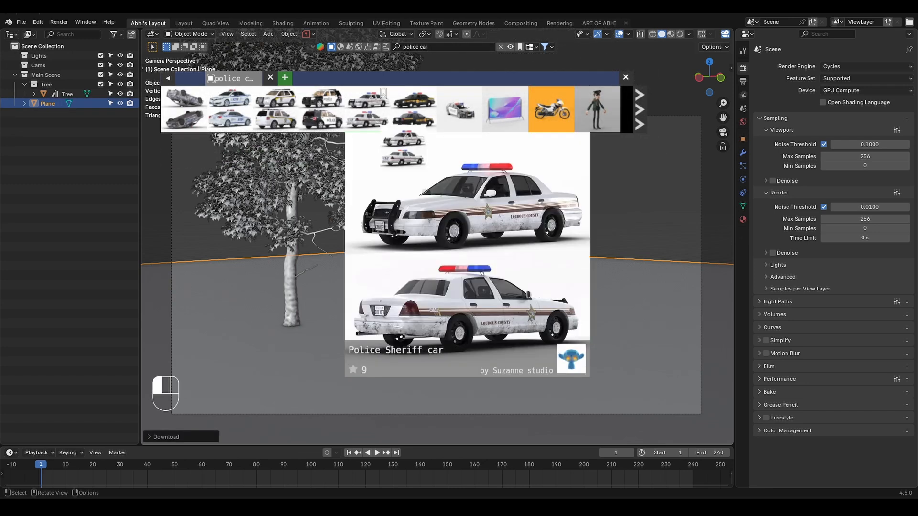
drag(234, 189, 435, 301)
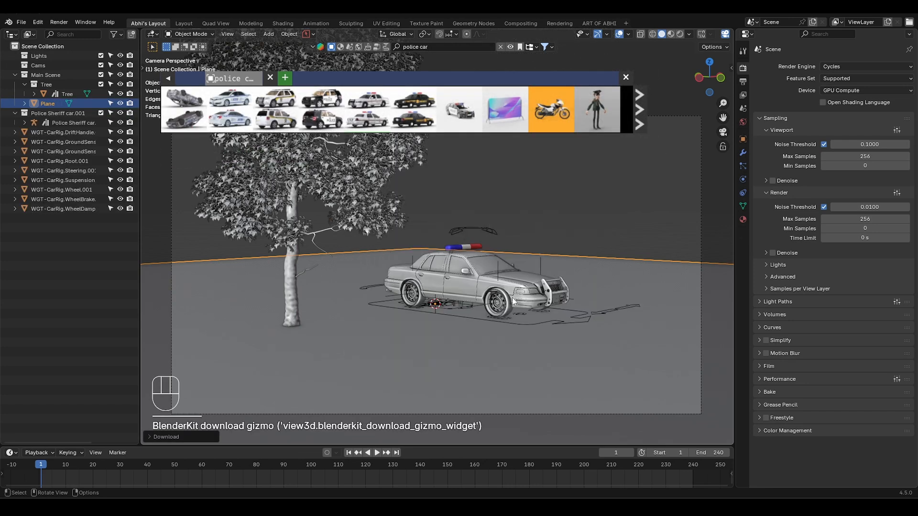
Delete all the WGT-CarRig widget objects that came with the police car.
click(567, 322)
click(63, 132)
shift+click(63, 209)
key(Delete)
Rotate the police car about -102° around the global Z axis and move it along the X axis.
click(73, 123)
key(r)
key(z)
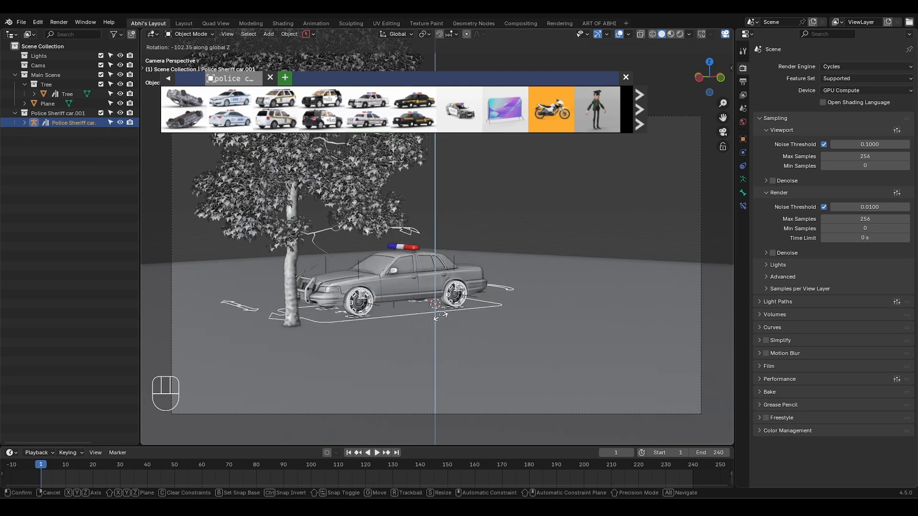
click(440, 313)
key(g)
key(x)
Duplicate the Tree collection and move the copied tree along the X axis to the other side of the car.
right_click(45, 85)
click(46, 87)
click(47, 105)
key(g)
key(x)
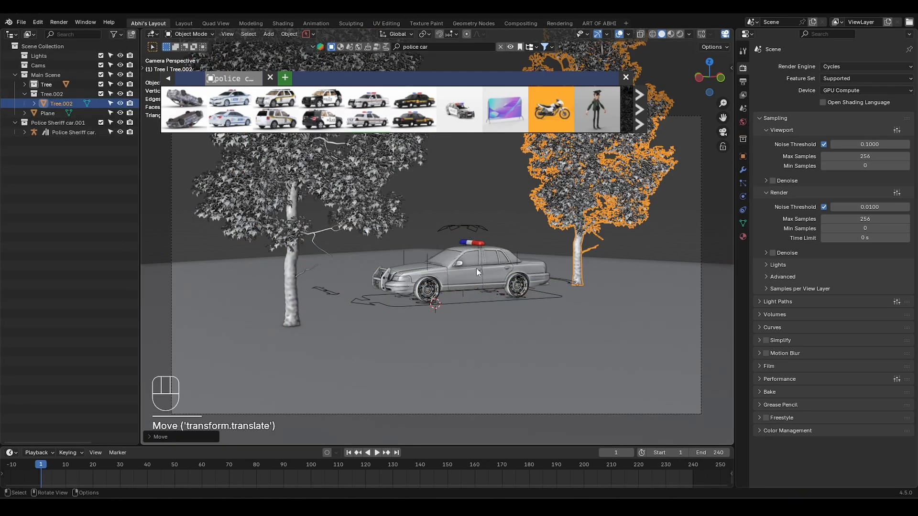
Refine the police car's placement between the trees by moving it along Y and X and rotating it around Z.
click(476, 268)
key(g)
key(y)
click(487, 239)
key(r)
key(z)
click(480, 239)
key(g)
key(x)
click(466, 254)
Reposition the duplicated tree near the car's rear and return to the camera view.
click(48, 106)
key(KP_7)
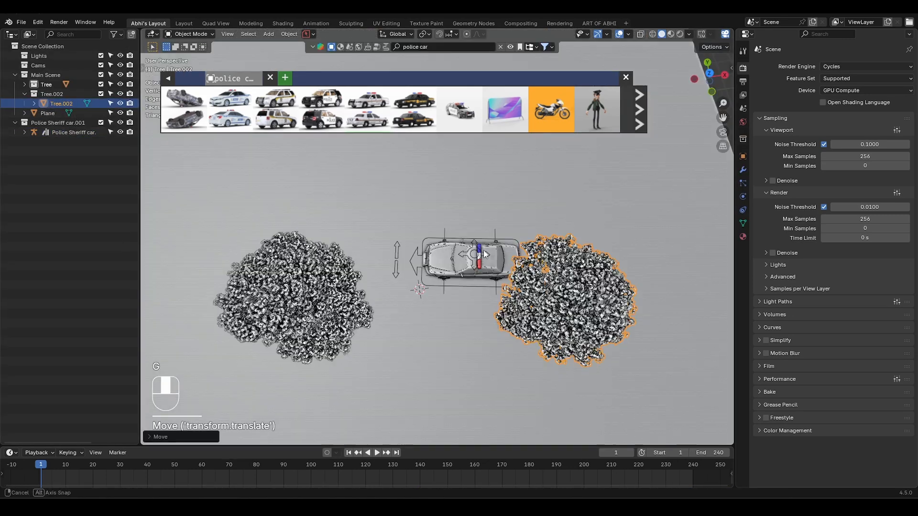
middle_drag(425, 392, 469, 302)
key(KP_0)
Search BlenderKit for "cone" and place the photoscanned traffic cone on the ground between the first tree and the car.
click(471, 47)
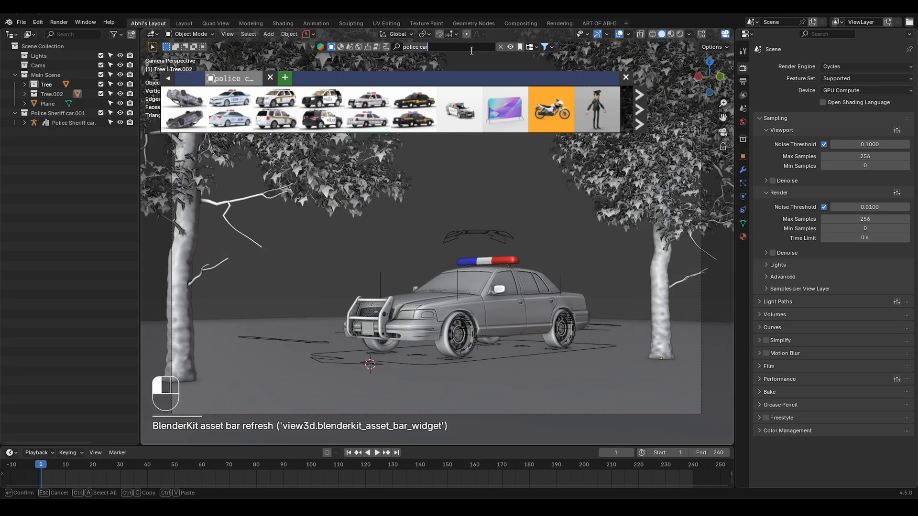
text(cone)
key(Return)
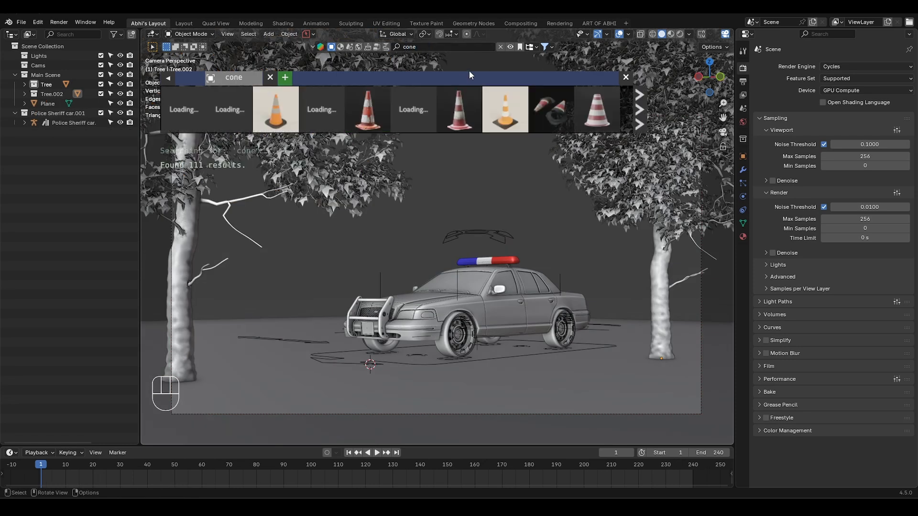
mouse_move(382, 113)
drag(368, 114, 280, 382)
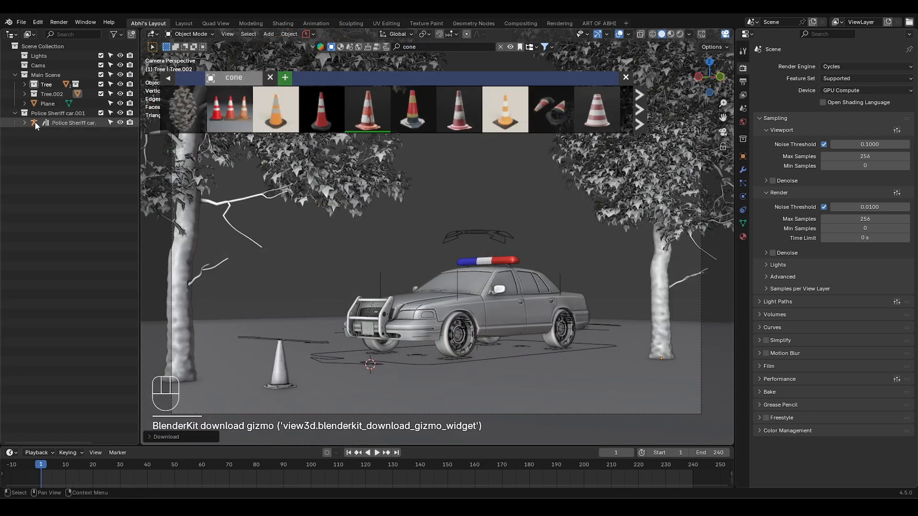
Move the traffic cone's collection directly into Main Scene and hide the Tree collection in top view.
drag(43, 96, 45, 75)
click(76, 114)
key(KP_7)
click(120, 84)
scroll(421, 304, up, 3)
Make two linked duplicates of the traffic cone, arrange them as a loose group, and unhide the Tree collection.
key(alt+d)
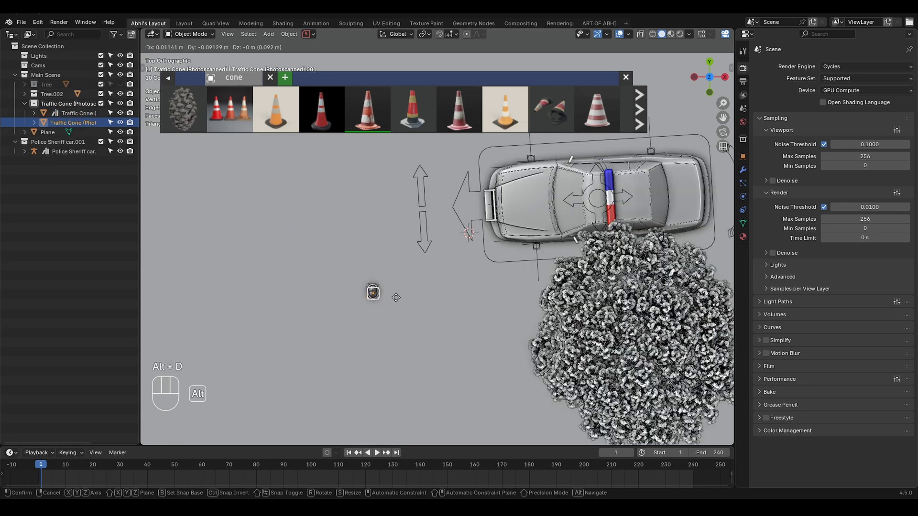
click(387, 324)
key(alt+d)
click(372, 289)
key(g)
click(405, 300)
click(120, 85)
key(KP_0)
Search BlenderKit for "road" and place the 3D Road Barrier Model behind the traffic cones.
click(453, 47)
text(road)
key(Return)
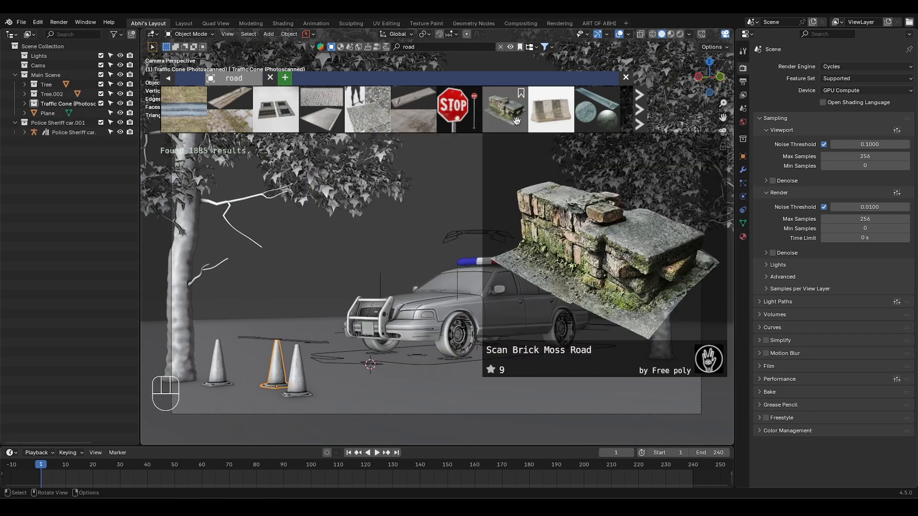
click(636, 116)
click(636, 117)
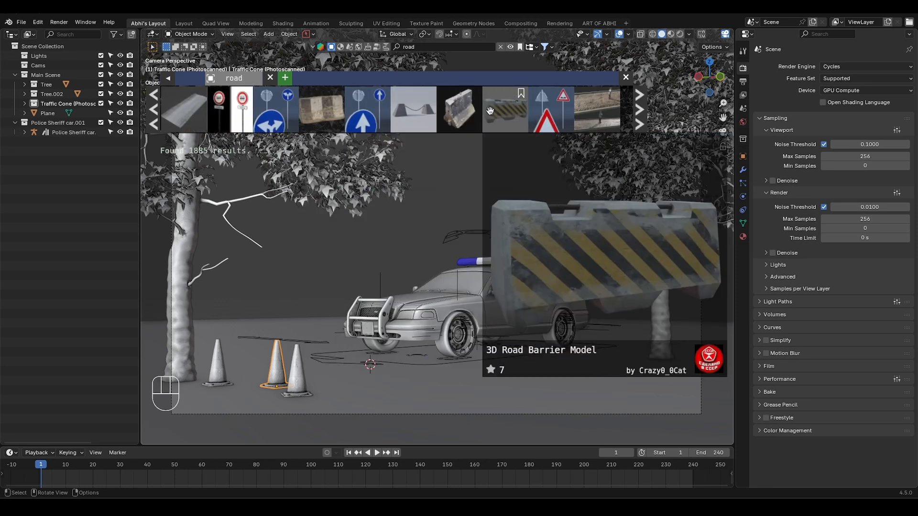
drag(499, 111, 291, 301)
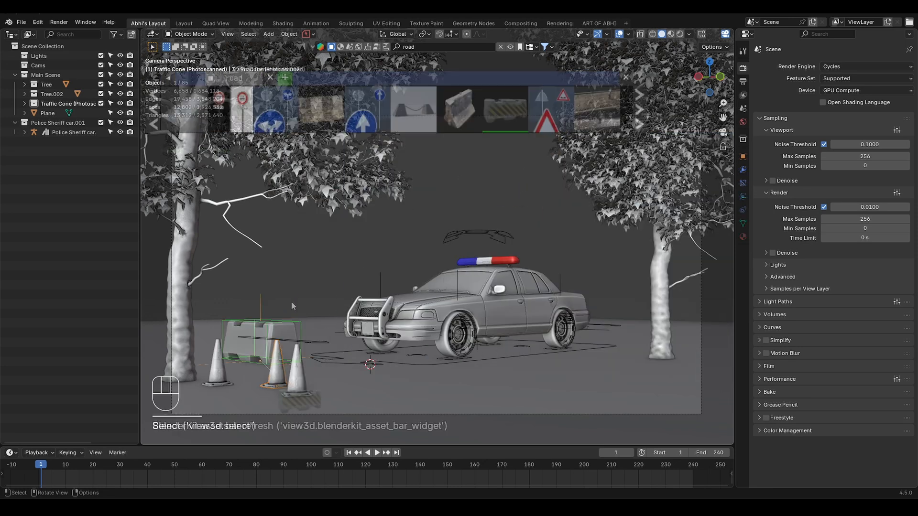
Enlarge the road barrier behind the traffic cones and rotate it about the global Z axis.
click(291, 301)
key(s)
click(320, 282)
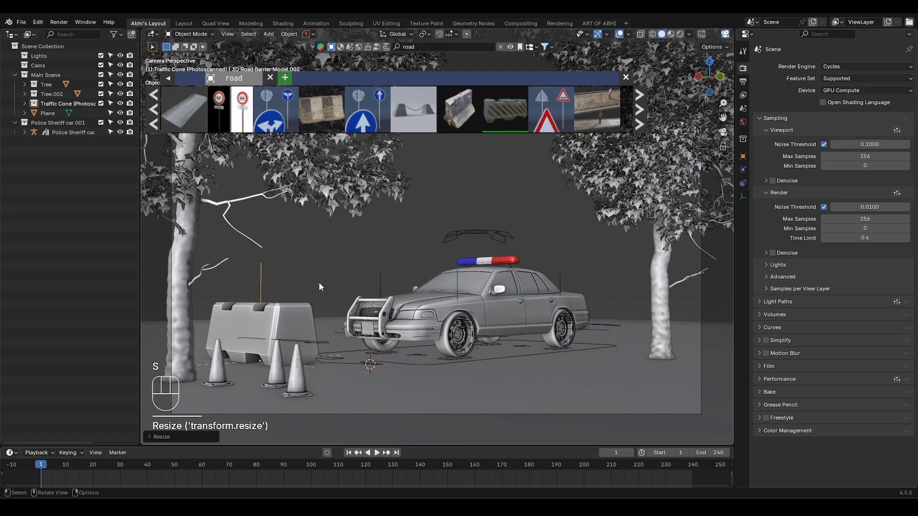
key(r)
key(z)
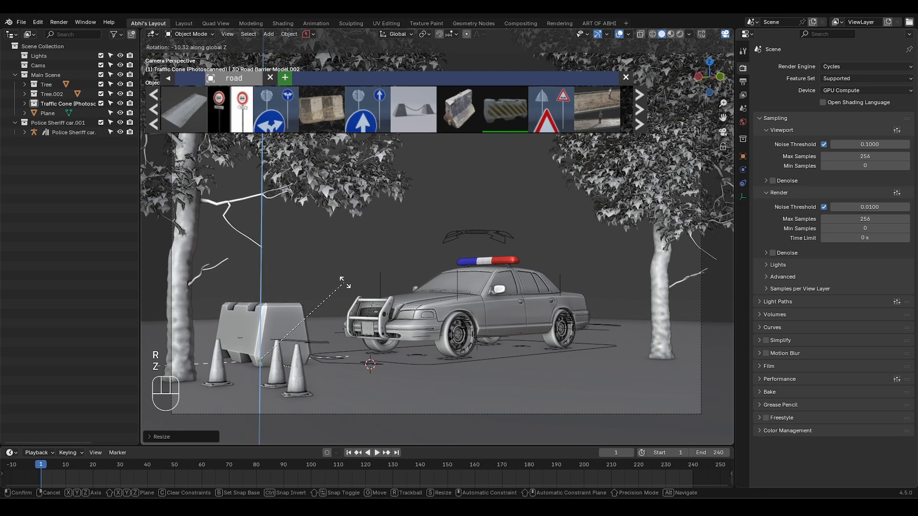
click(386, 285)
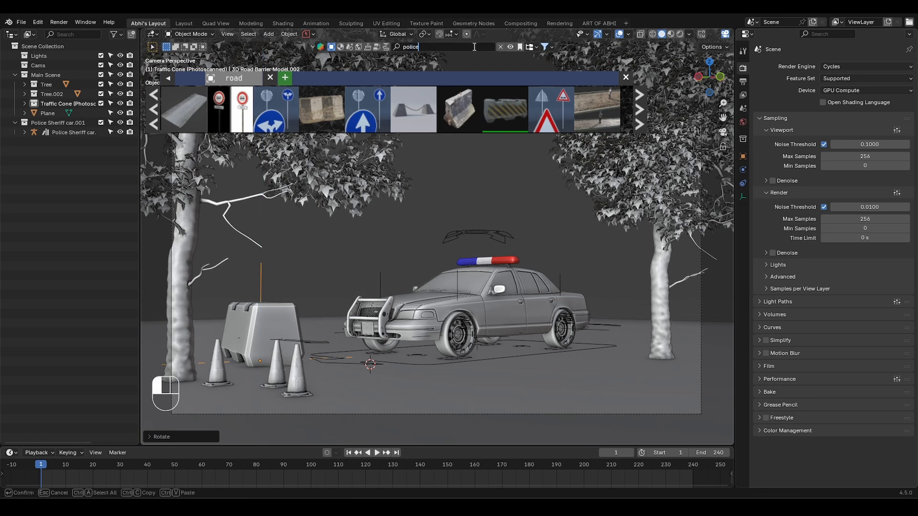
Search BlenderKit for "policemen" and place the stylised policeman on the ground in front of the police car.
click(474, 46)
text(policemen)
key(Return)
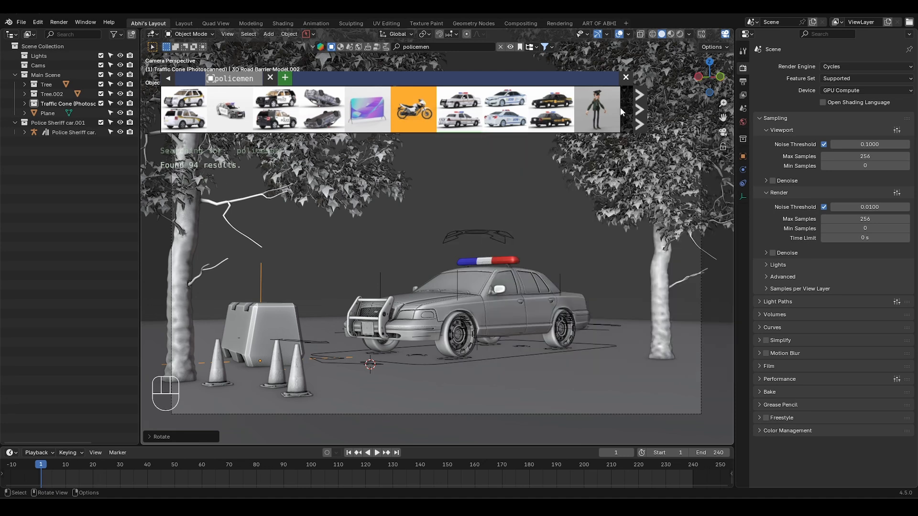
mouse_move(593, 106)
drag(593, 106, 464, 341)
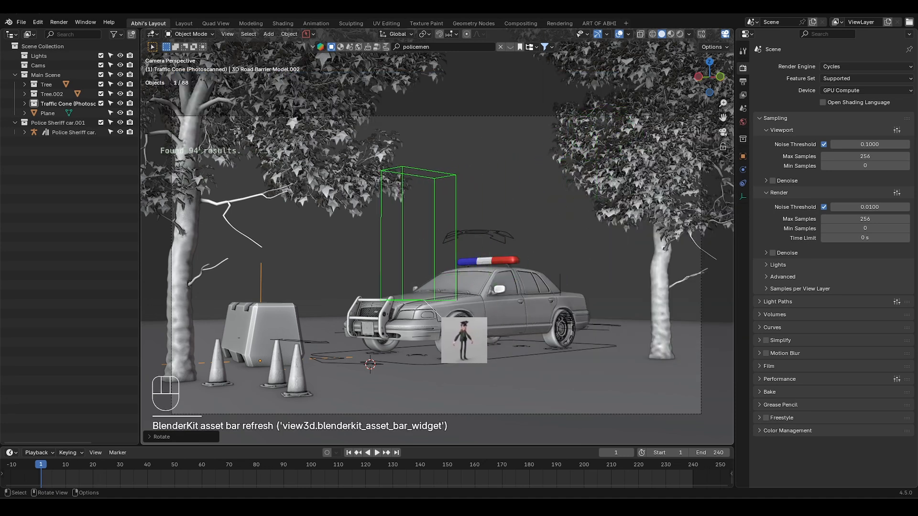
drag(422, 300, 505, 374)
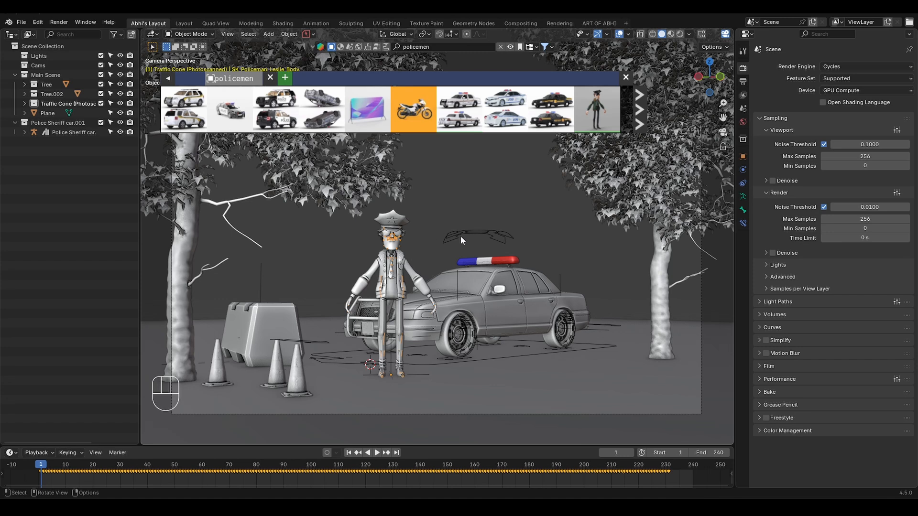
click(445, 269)
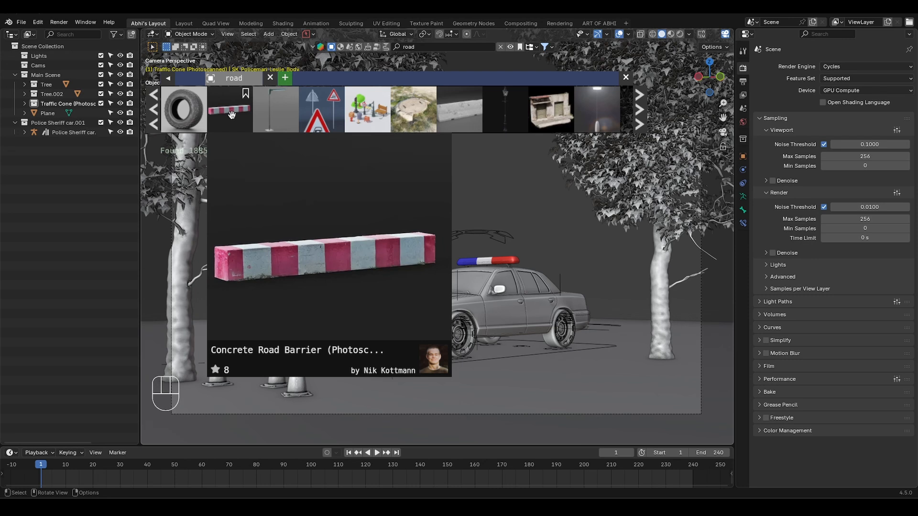
Place the Concrete Road Barrier (Photoscanned) from the "road" results and move it along X behind the car's front end.
drag(231, 115, 359, 318)
middle_drag(358, 317, 305, 286)
key(g)
key(x)
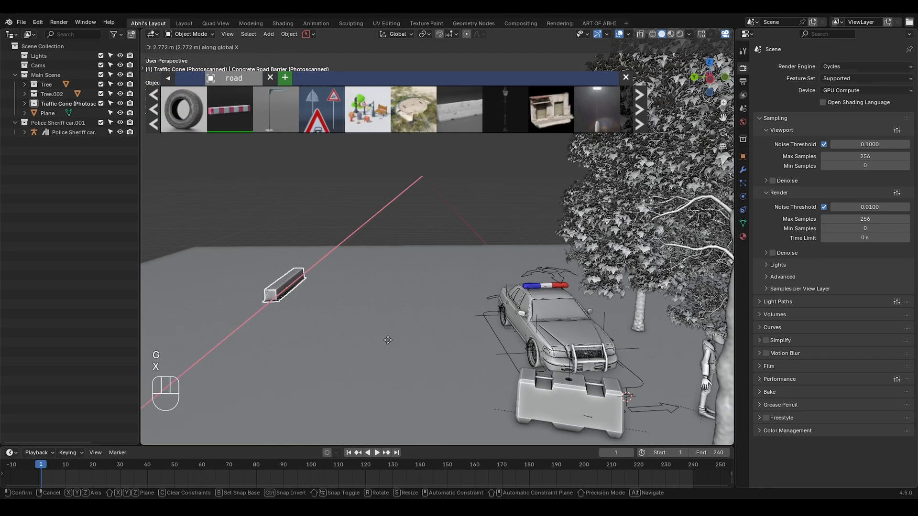
click(576, 376)
key(g)
key(x)
click(576, 376)
key(KP_0)
click(474, 255)
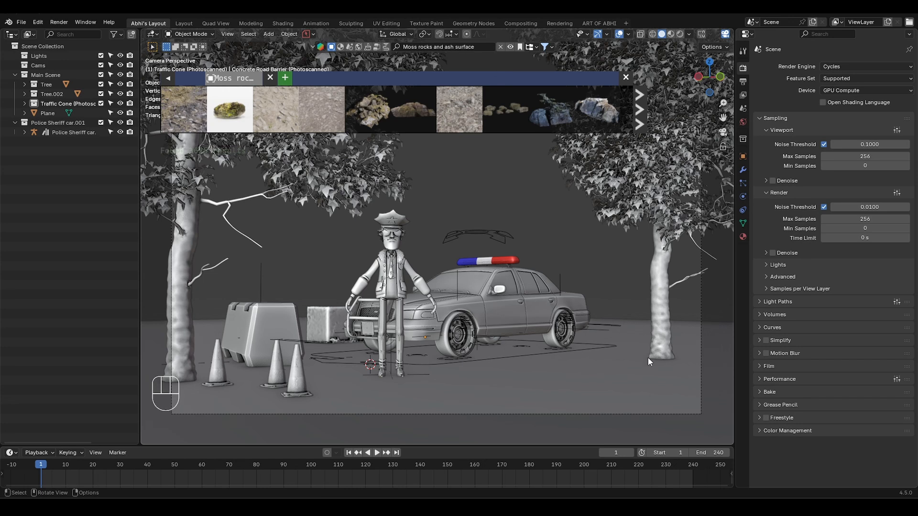
Place the Moss rocks and ash surface near the cones, make a linked duplicate of it, and move, rotate and scale the duplicate.
mouse_move(185, 110)
drag(185, 110, 234, 371)
key(alt+d)
key(x)
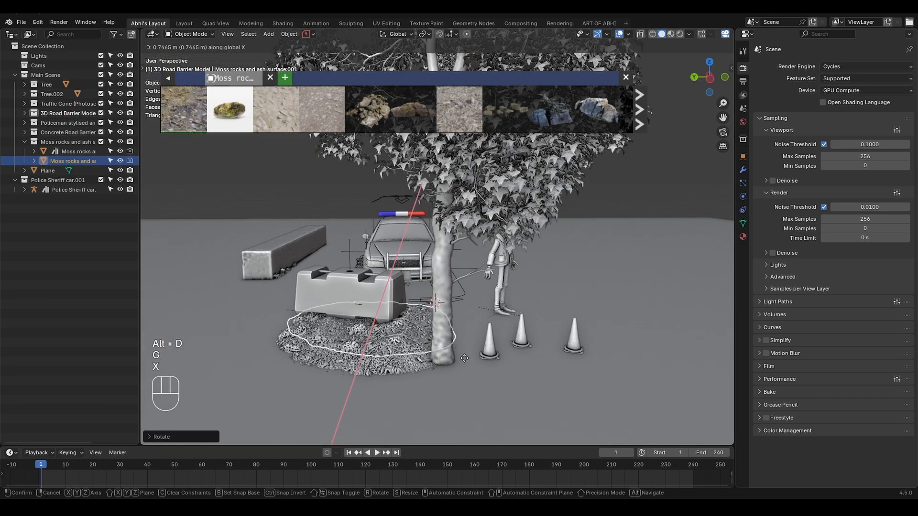
key(g)
key(y)
key(r)
key(s)
click(540, 356)
middle_drag(540, 356, 472, 353)
key(KP_0)
Shift the duplicated moss rocks surface along X in camera view and rotate it about Z under the traffic cones.
key(g)
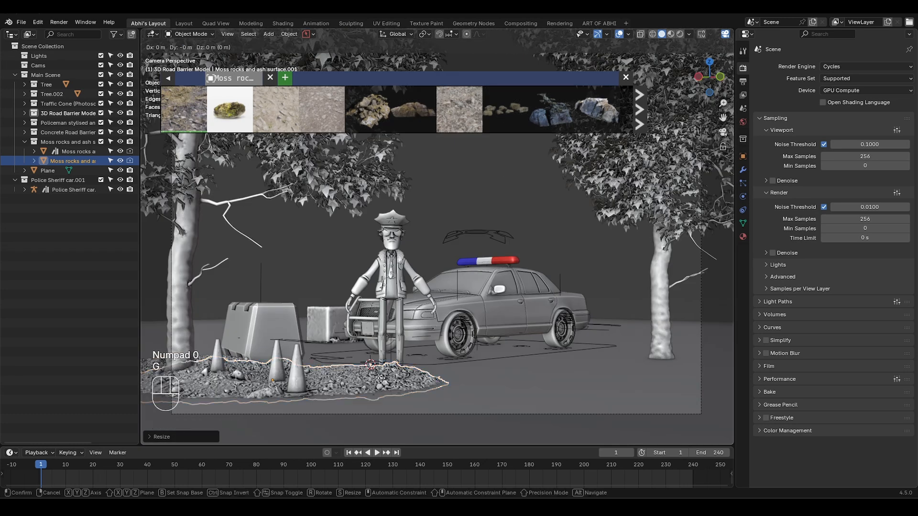
key(x)
click(345, 387)
key(r)
key(z)
click(254, 413)
Search BlenderKit for "grass" and place the Grass Dandellion Yellow asset on the ground in front of the car.
click(482, 47)
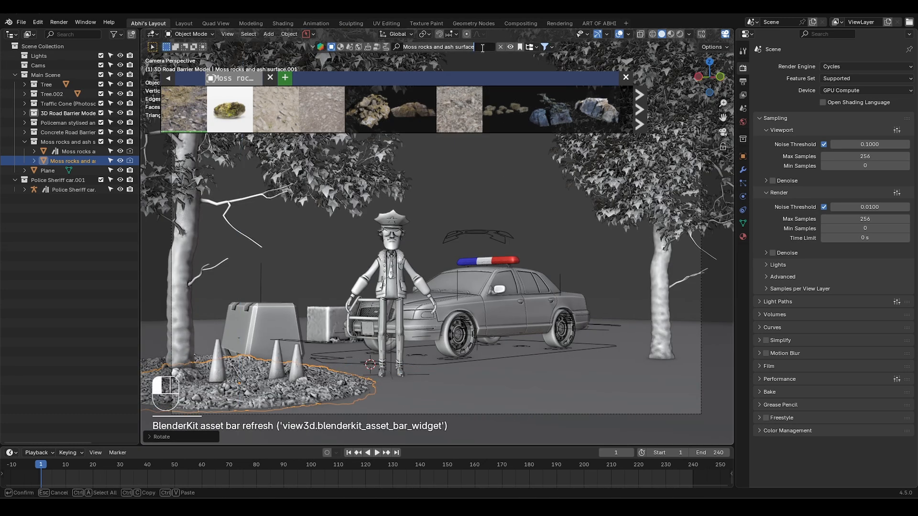
text(grass)
key(Return)
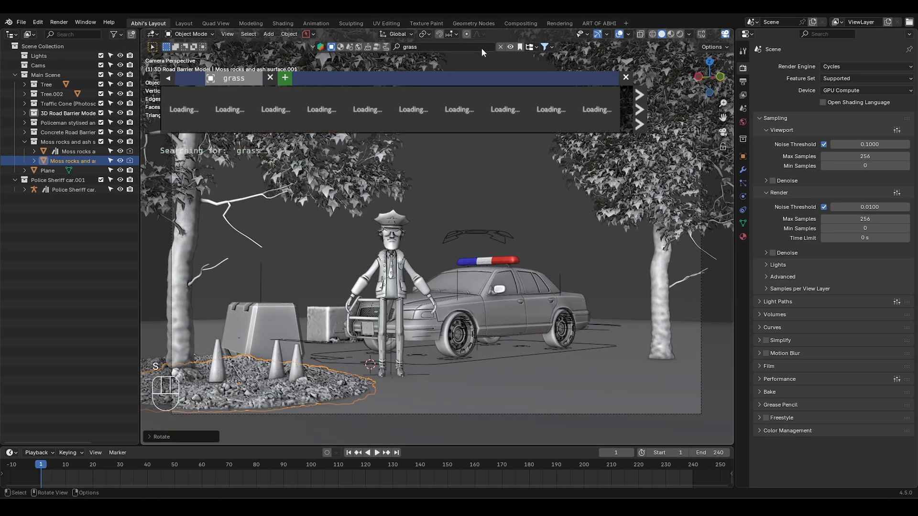
mouse_move(177, 107)
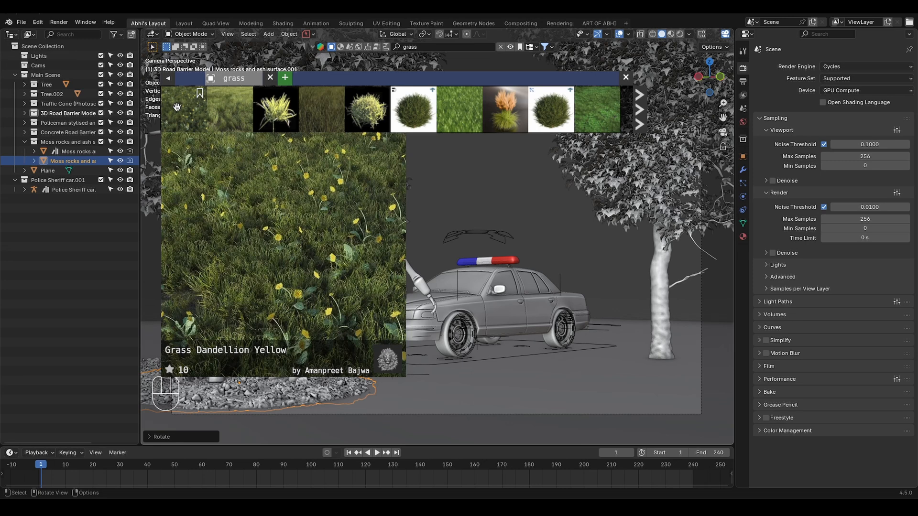
drag(177, 103, 556, 314)
Delete one object at the grass patch, select the dandelion grass, and open its scatter modifier settings.
middle_drag(511, 303, 517, 319)
click(554, 362)
key(Delete)
click(622, 315)
key(s)
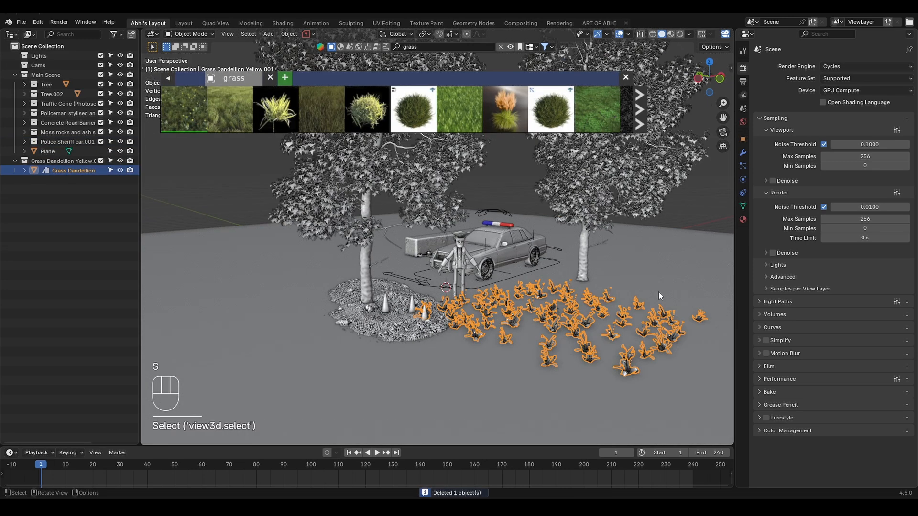
click(743, 153)
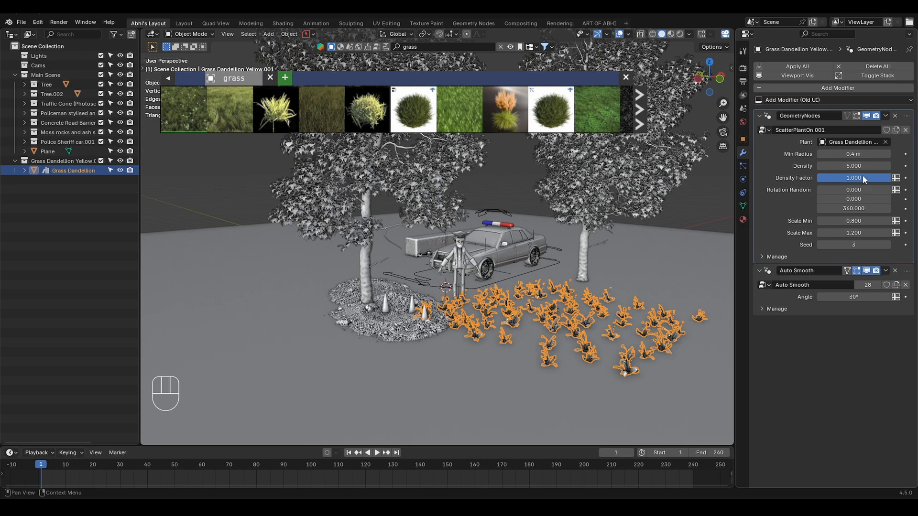
Search BlenderKit for "stop" and place the Stop road sign behind the policeman.
key(Return)
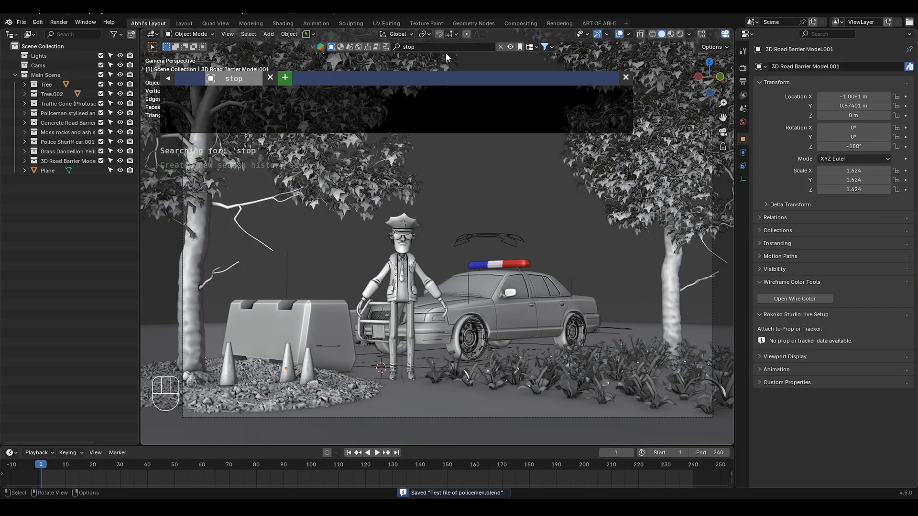
mouse_move(279, 112)
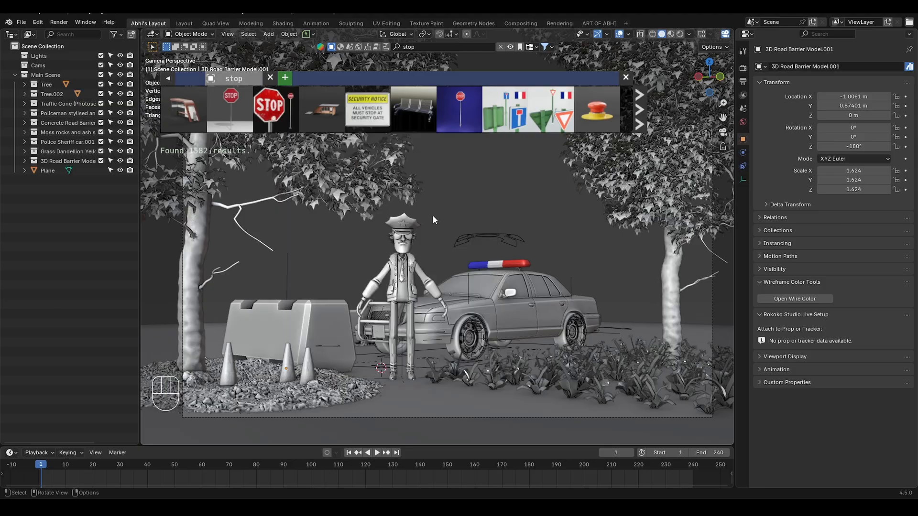
middle_drag(433, 216, 590, 248)
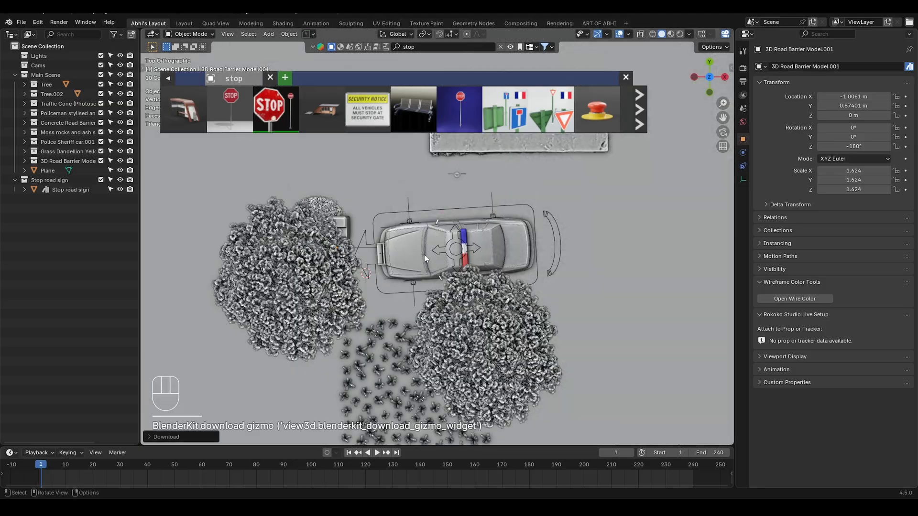
key(KP_0)
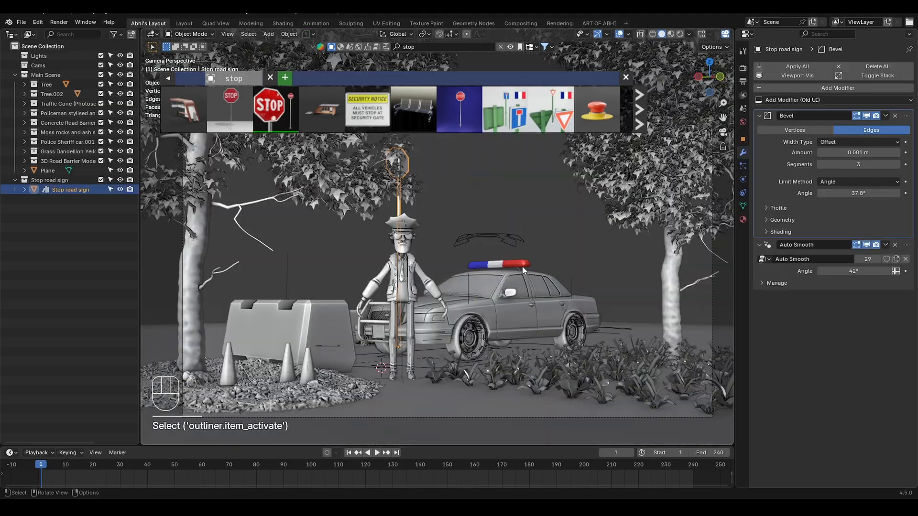
Scale down the stop sign and reposition it along X and Z beside the policeman.
key(s)
click(481, 277)
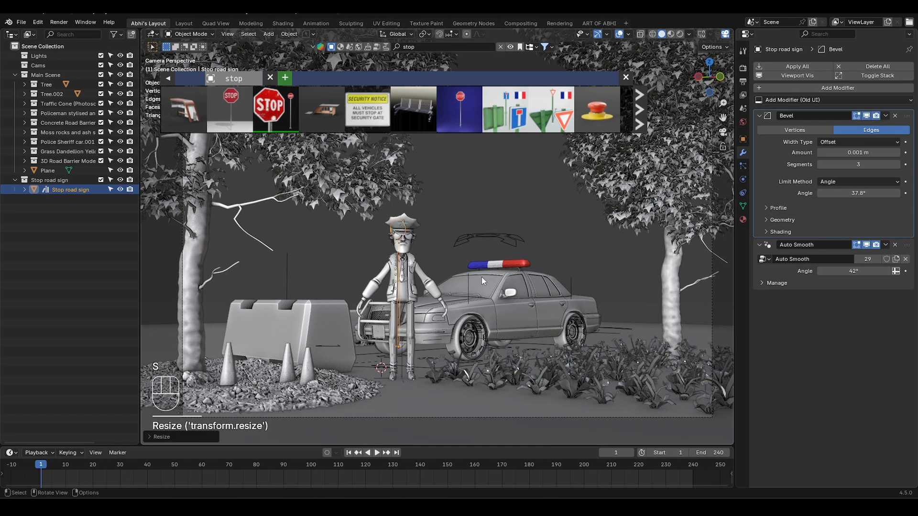
key(g)
key(x)
click(526, 270)
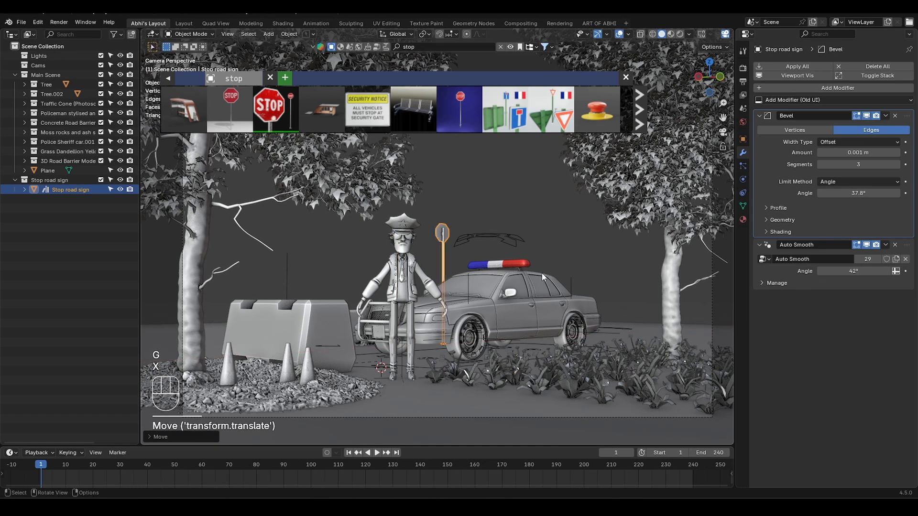
text(gz.0)
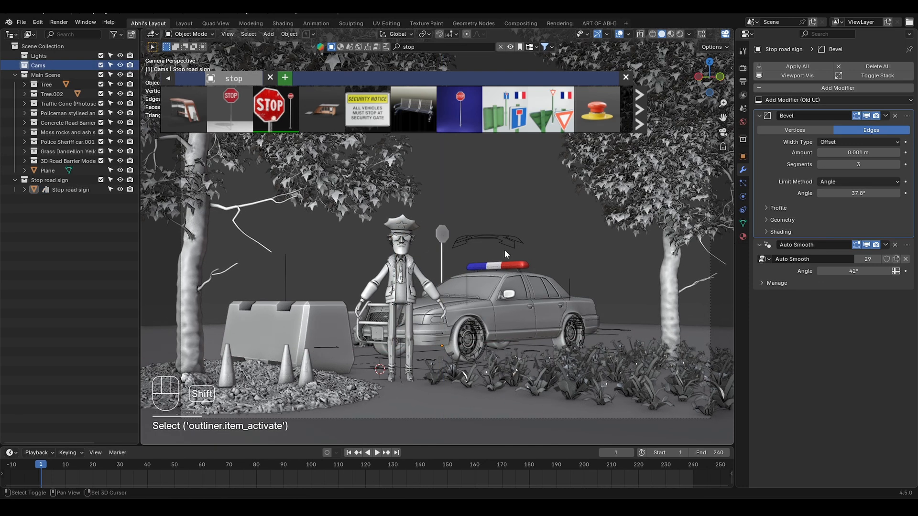
Add a camera to the Cams collection and align it to a view framing the policeman, barrier and car.
key(shift+a)
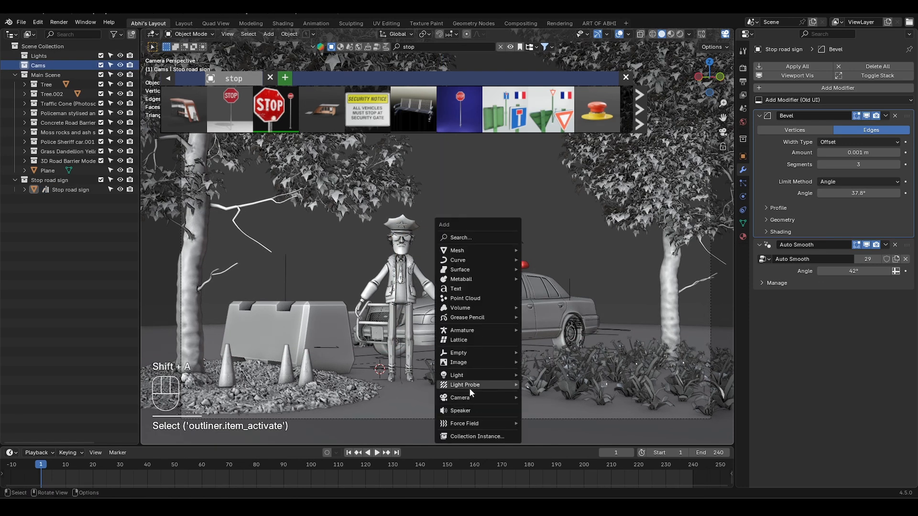
mouse_move(469, 399)
click(546, 398)
key(ctrl+alt+KP_0)
key(KP_0)
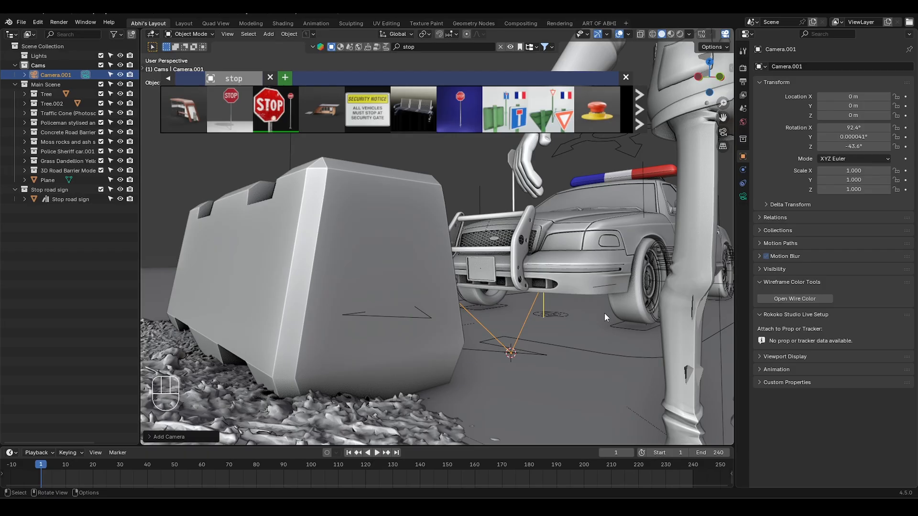
scroll(604, 314, down, 6)
middle_drag(604, 314, 475, 283)
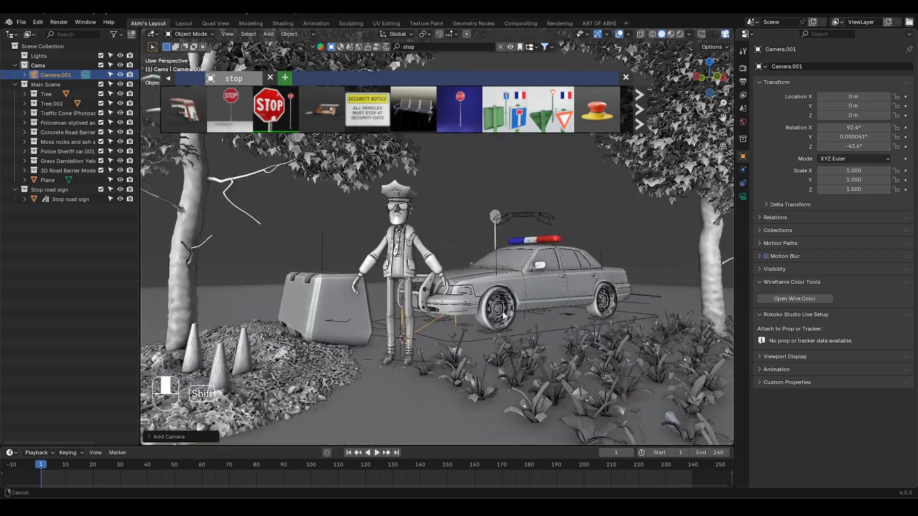
key(ctrl+alt+KP_0)
scroll(475, 282, down, 4)
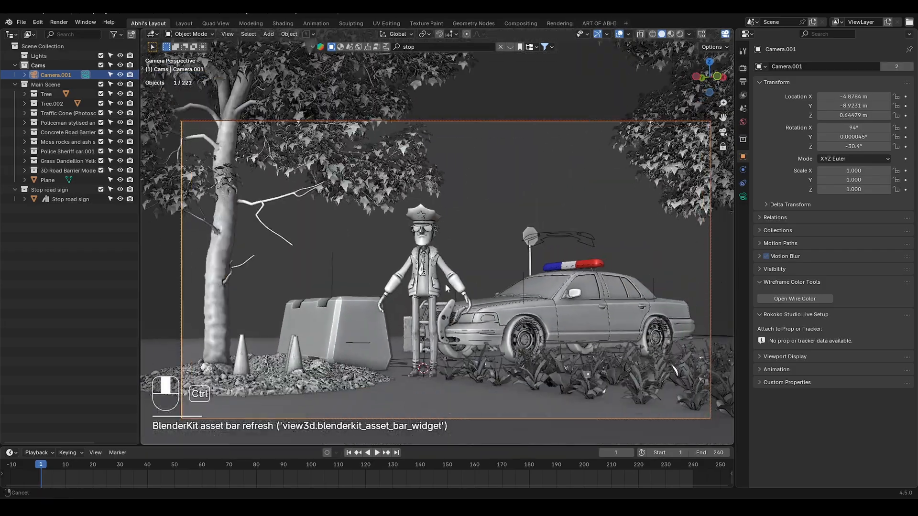
Reframe the new camera closer on the policeman and car, and hide the BlenderKit asset bar.
shift+middle_drag(445, 283, 503, 276)
click(497, 291)
scroll(506, 276, up, 4)
scroll(469, 277, down, 3)
click(501, 90)
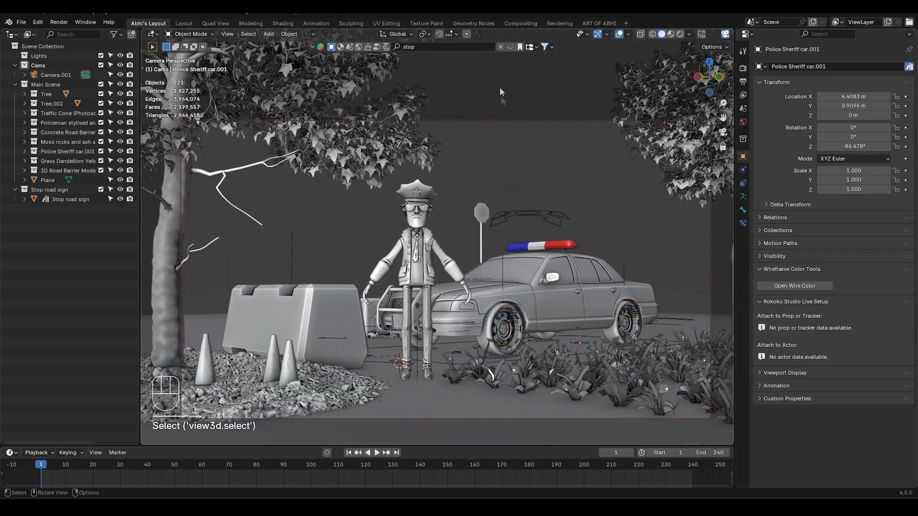
Set the camera's focal length to 27 mm and move the camera in closer to the policeman.
click(53, 75)
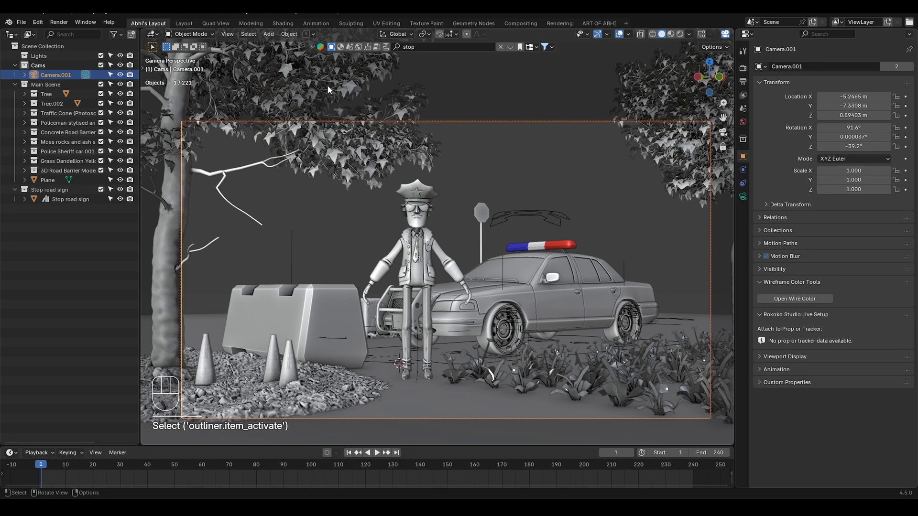
click(742, 197)
key(Return)
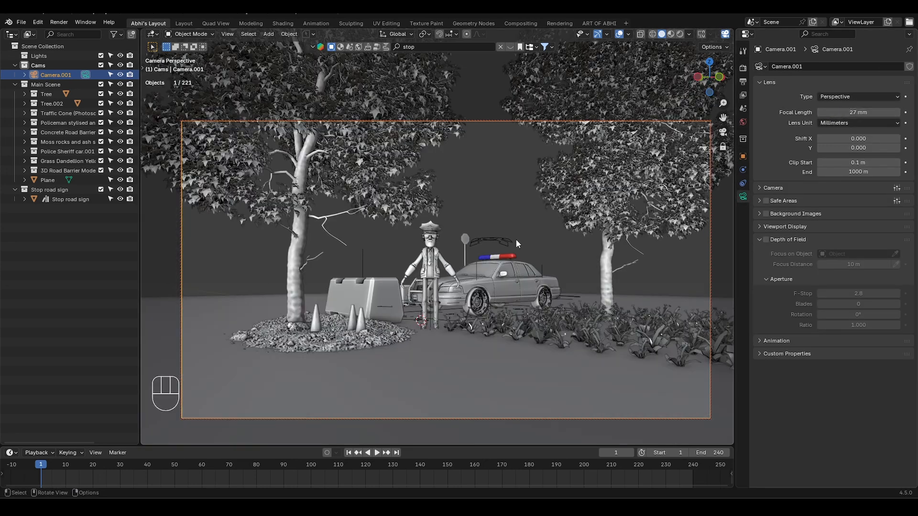
ctrl+middle_drag(516, 240, 497, 261)
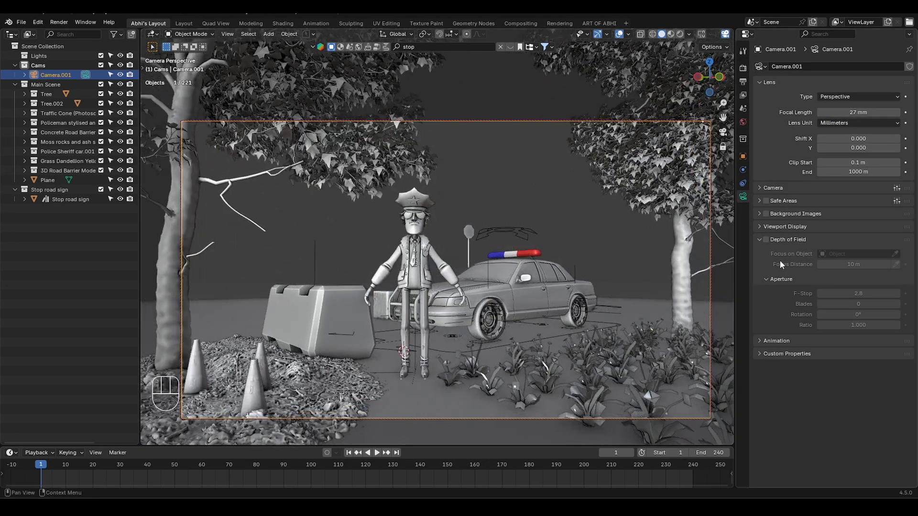
Enable the camera's depth of field, add a sphere empty to the Cams collection and move it toward the car's front.
click(766, 239)
key(shift+a)
mouse_move(473, 189)
click(546, 243)
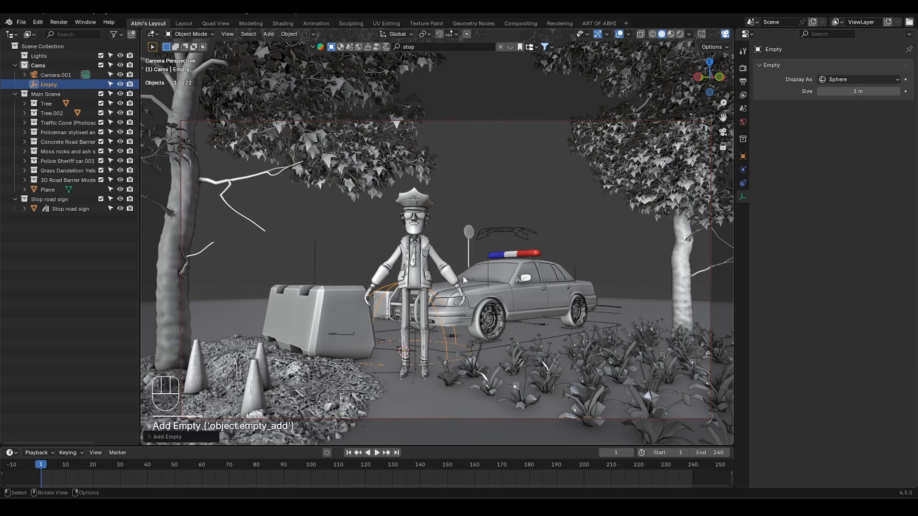
key(g)
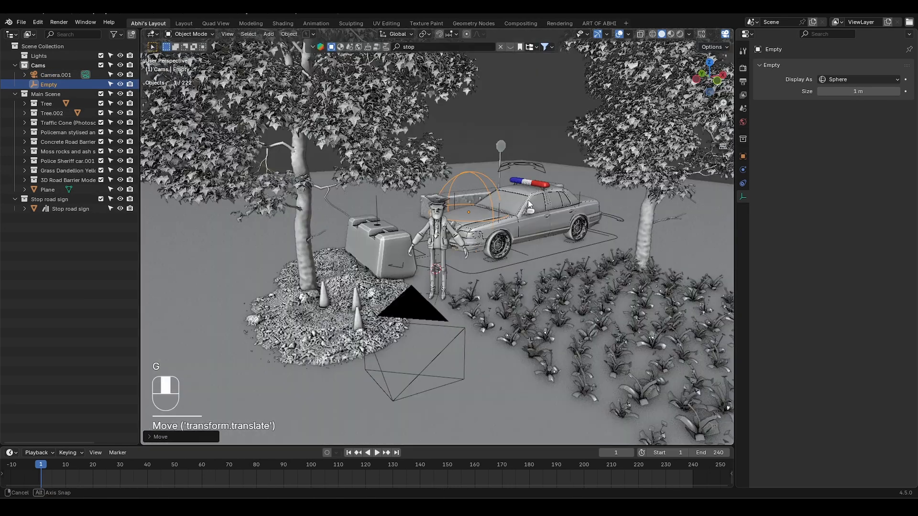
Name the sphere empty Cam Control and parent the camera, named Cam 1, to it.
key(F2)
text(Cam C)
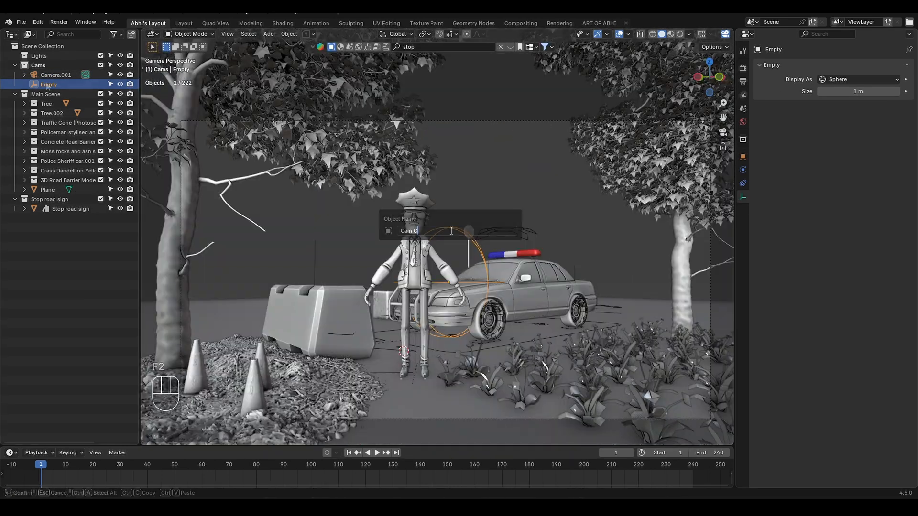
text(r)
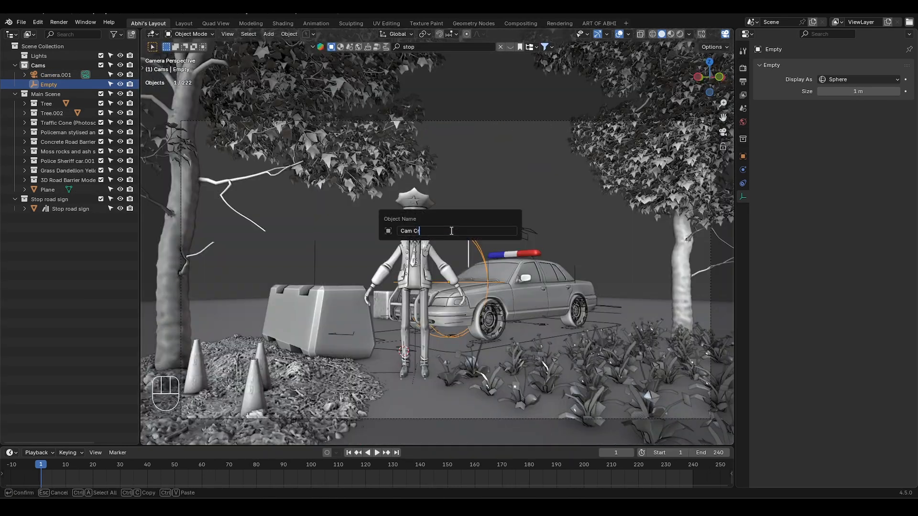
text(ontrol)
key(Return)
drag(56, 74, 58, 85)
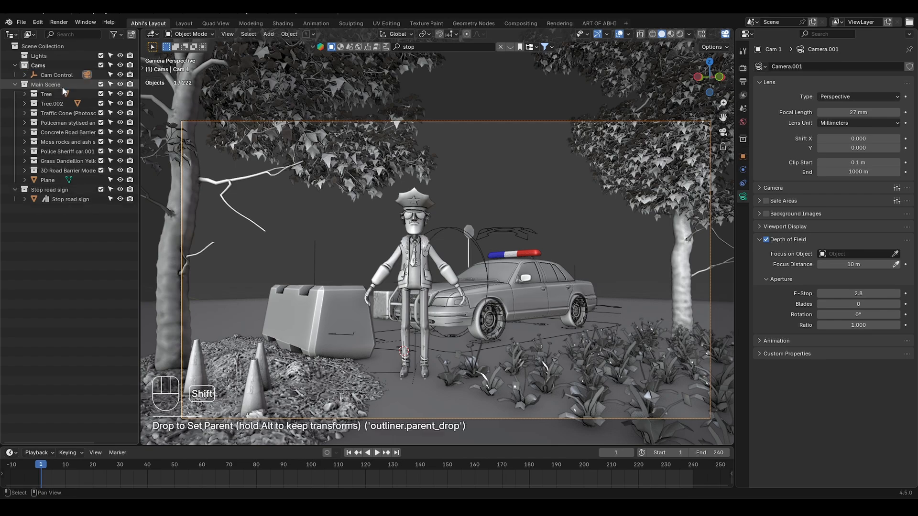
Try rotating the Cam Control empty about the global Z axis to test the camera's orbit around the scene.
click(28, 75)
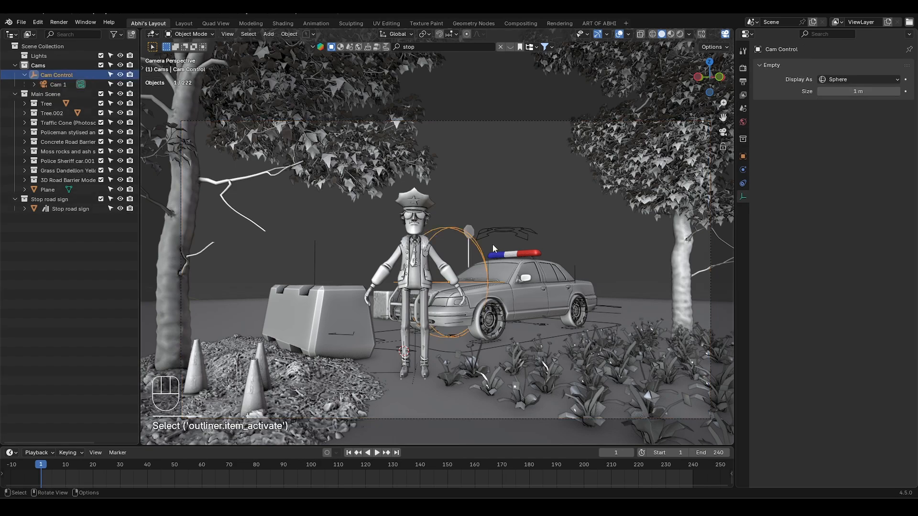
key(r)
key(z)
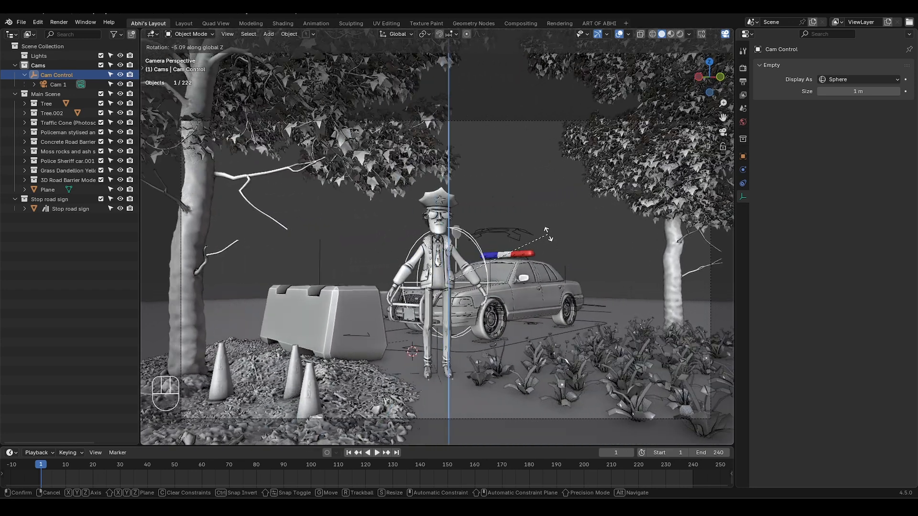
click(541, 216)
Set Cam 1's depth of field to focus on Cam Control with an F-Stop of 0.5.
click(58, 84)
click(865, 253)
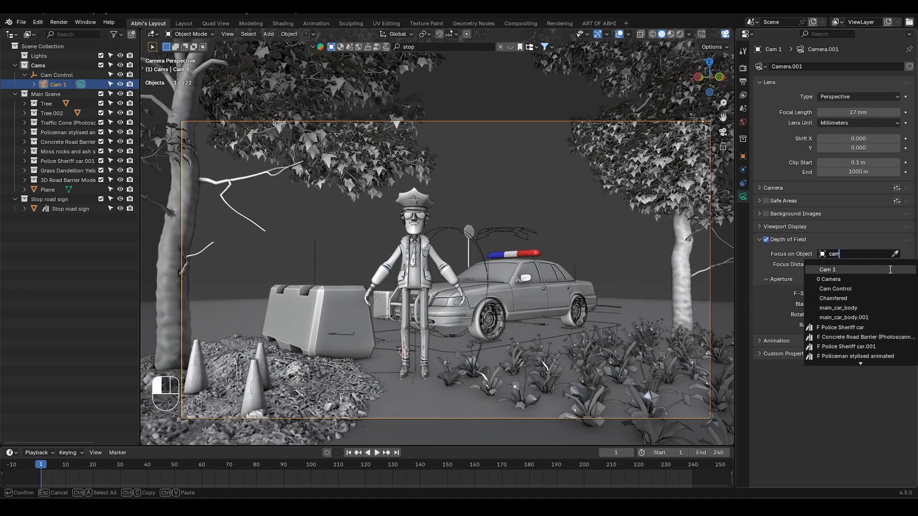
click(899, 288)
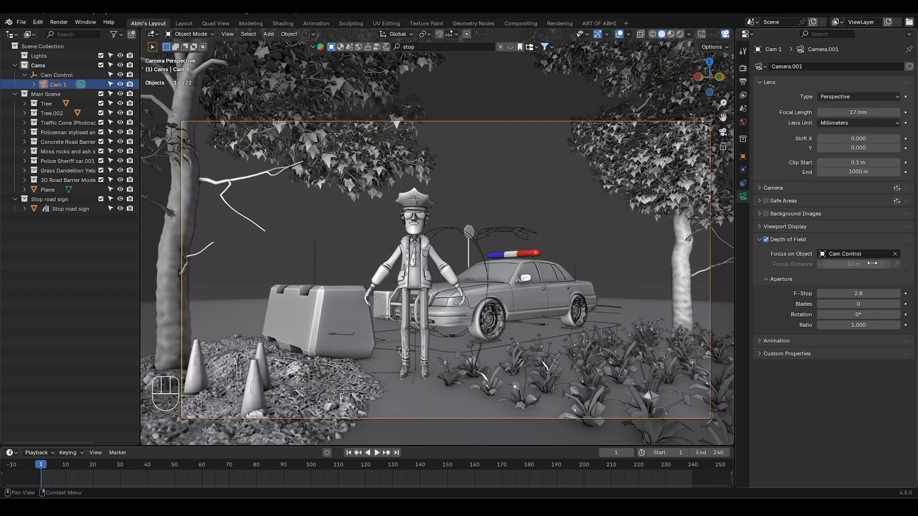
click(866, 294)
text(.5)
key(Return)
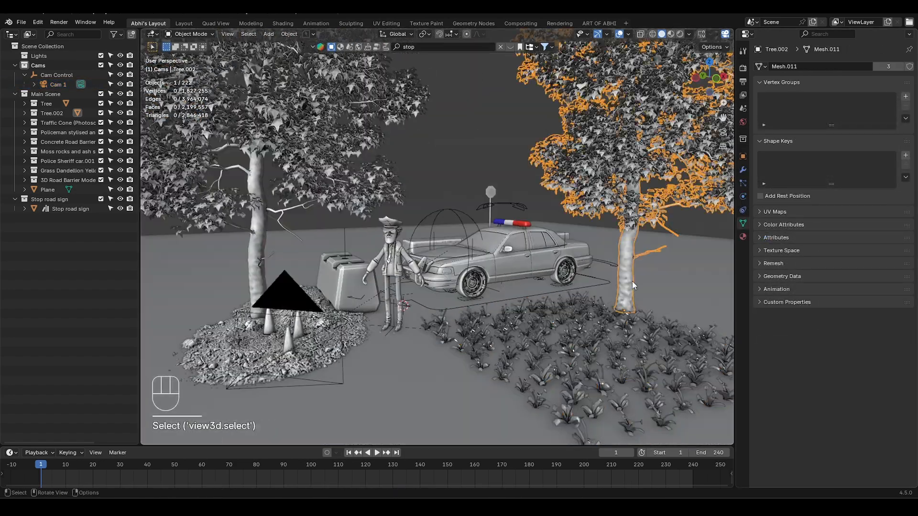
Move the three traffic cones along the X axis to the policeman's feet in the camera view.
key(KP_0)
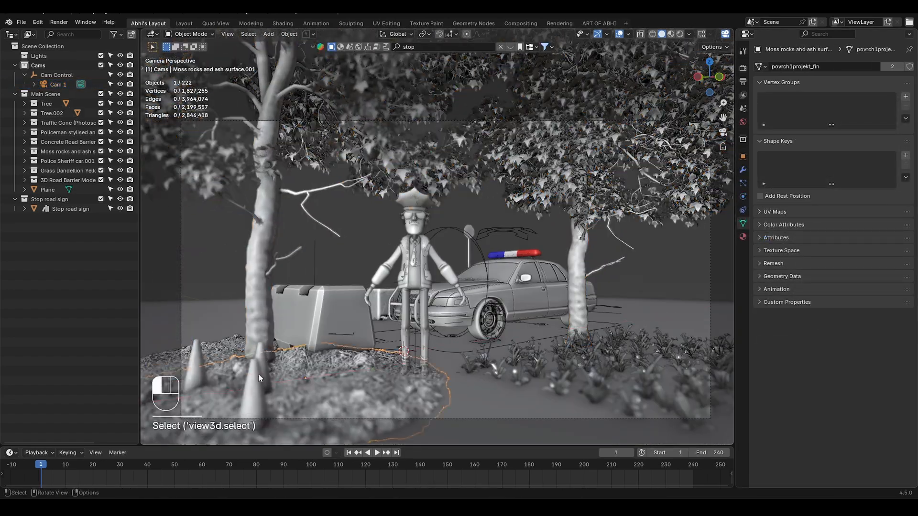
key(g)
key(x)
click(435, 328)
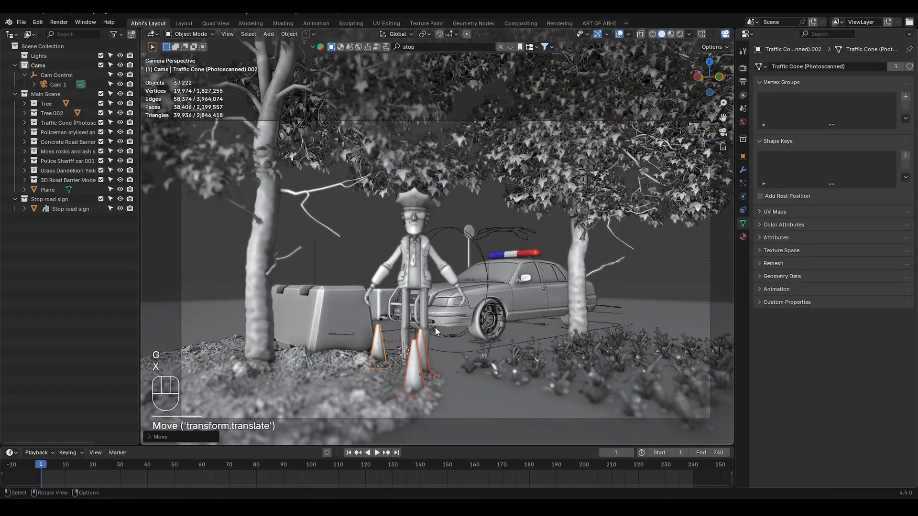
Move the tree beside the grass along the Y axis to the frame's edge and fine-tune the composition in the camera view.
click(633, 253)
key(g)
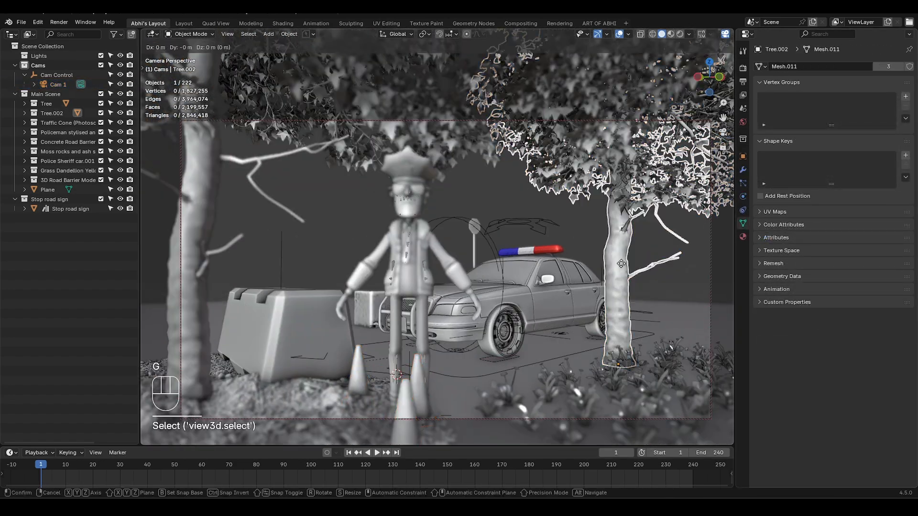
key(y)
click(474, 260)
middle_drag(475, 260, 468, 306)
click(468, 367)
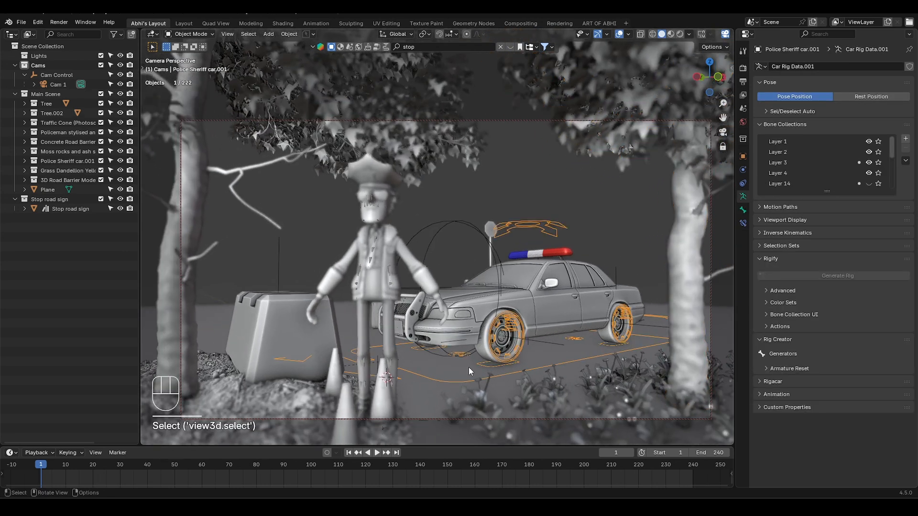
click(440, 381)
click(435, 379)
key(g)
key(z)
click(400, 248)
Switch the policeman's armature from its rest position to Pose Position.
click(409, 275)
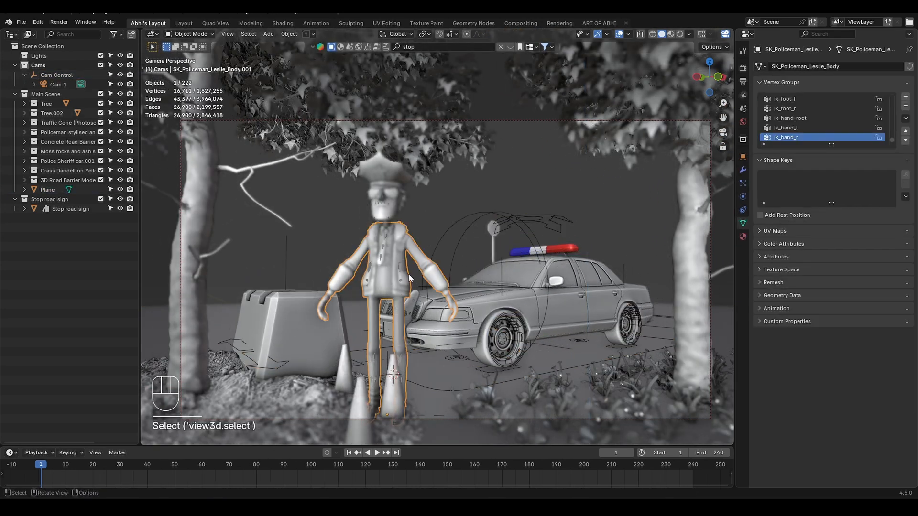
click(383, 201)
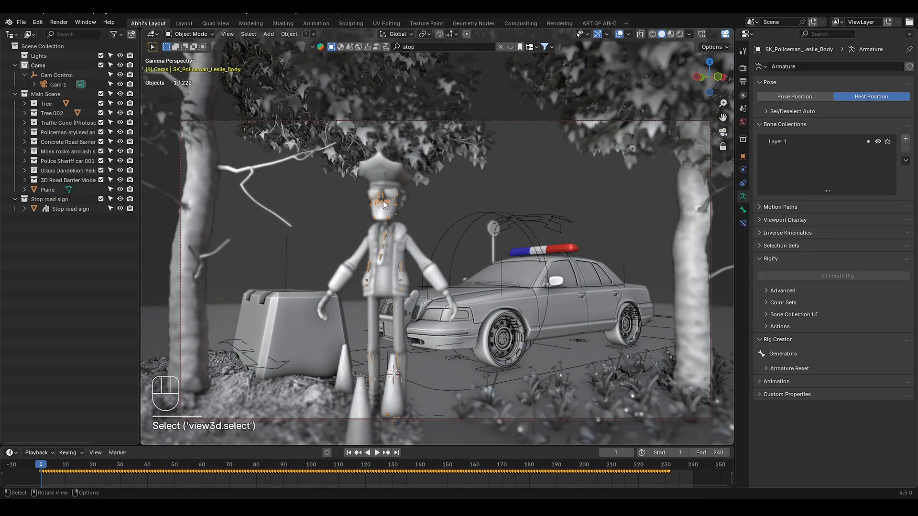
key(KP_Decimal)
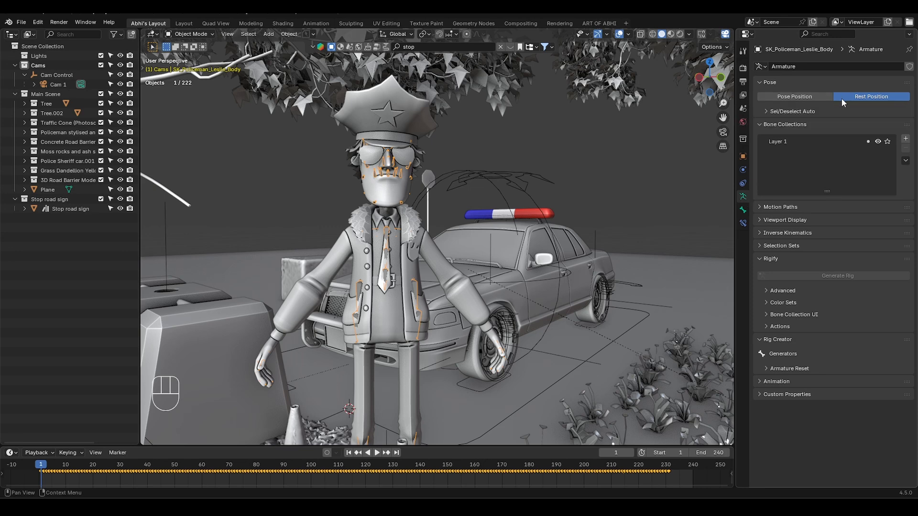
click(803, 97)
Move the seated policeman horizontally over the police car's hood, positioning him in the top view.
middle_drag(287, 282, 347, 278)
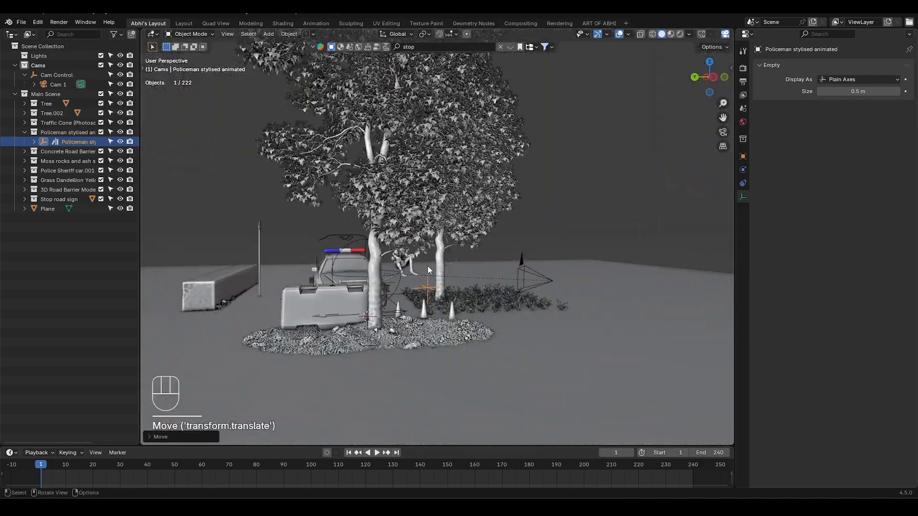
key(KP_7)
scroll(485, 153, up, 2)
key(g)
click(500, 127)
middle_drag(497, 143, 459, 96)
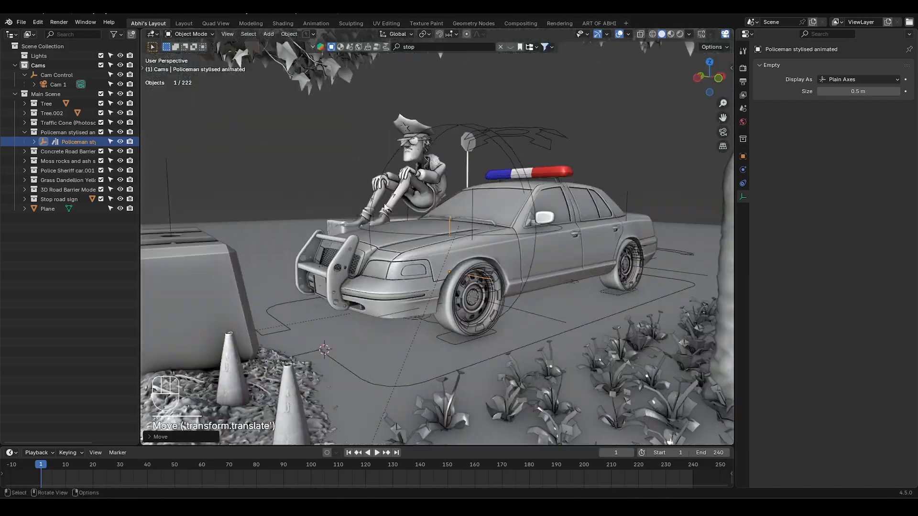
Settle the policeman's seat on the car's hood, check it through the camera and save the file.
key(KP_1)
scroll(457, 208, up, 4)
scroll(457, 208, down, 4)
key(KP_0)
ctrl+click(409, 223)
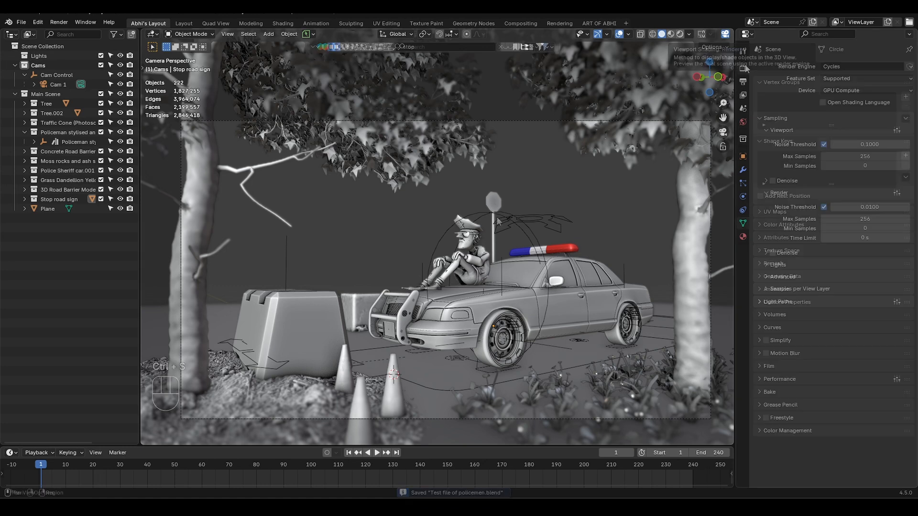
Set the render resolution to a portrait 1080 by 1920 px.
click(743, 82)
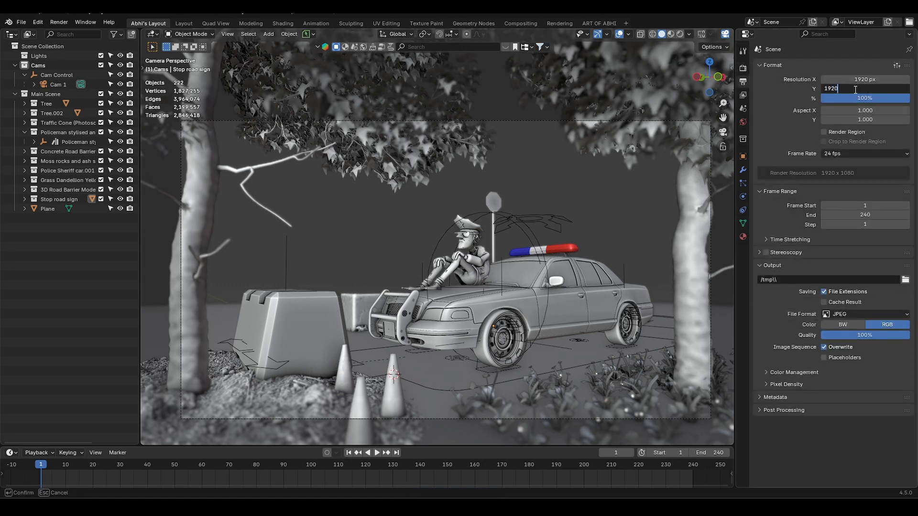
key(Return)
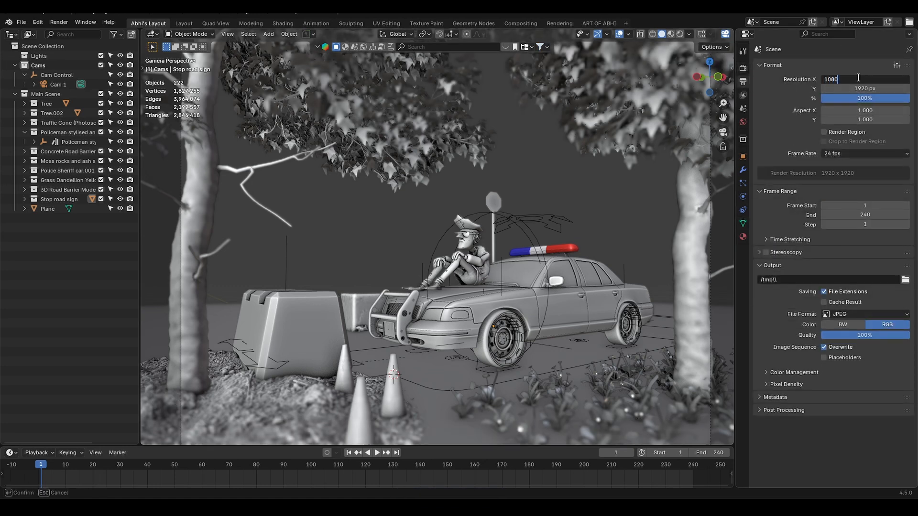
key(Return)
Move the tree beside the dandelion grass along the X axis into the portrait camera frame.
scroll(459, 268, down, 2)
click(621, 157)
key(g)
key(g)
key(x)
middle_drag(478, 268, 541, 298)
key(KP_0)
Reposition the dandelion grass and the mossy rock patch to suit the portrait camera frame.
click(538, 359)
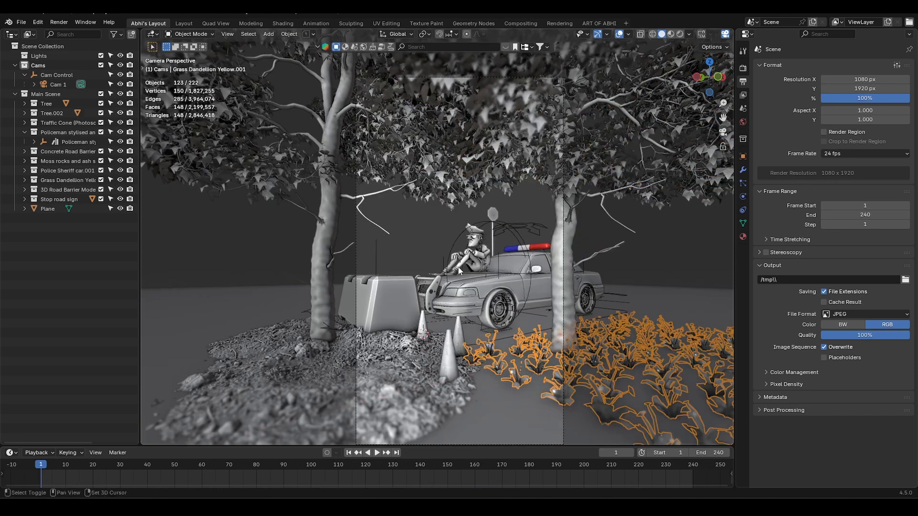
shift+middle_drag(458, 268, 455, 284)
click(449, 243)
click(423, 362)
key(g)
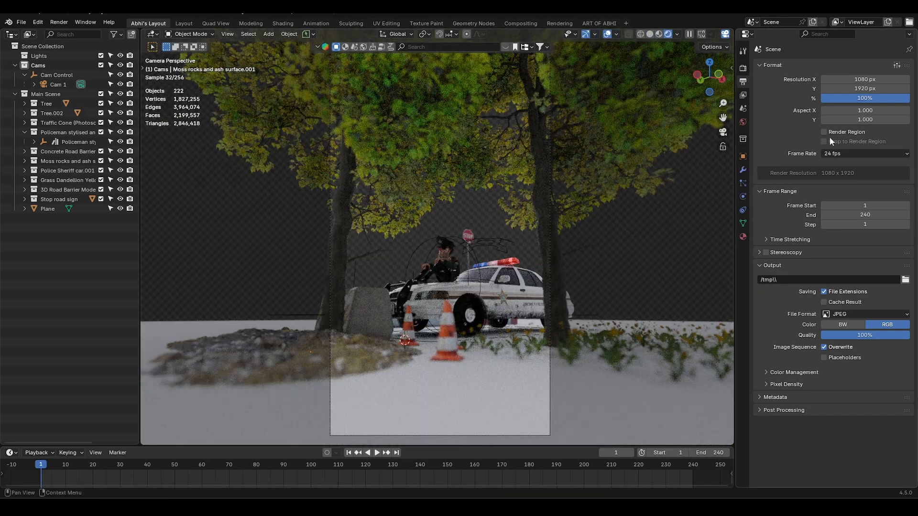
Enable the render region with cropping to it, and set the frame rate to 30 fps.
click(823, 132)
click(823, 142)
click(855, 154)
click(855, 234)
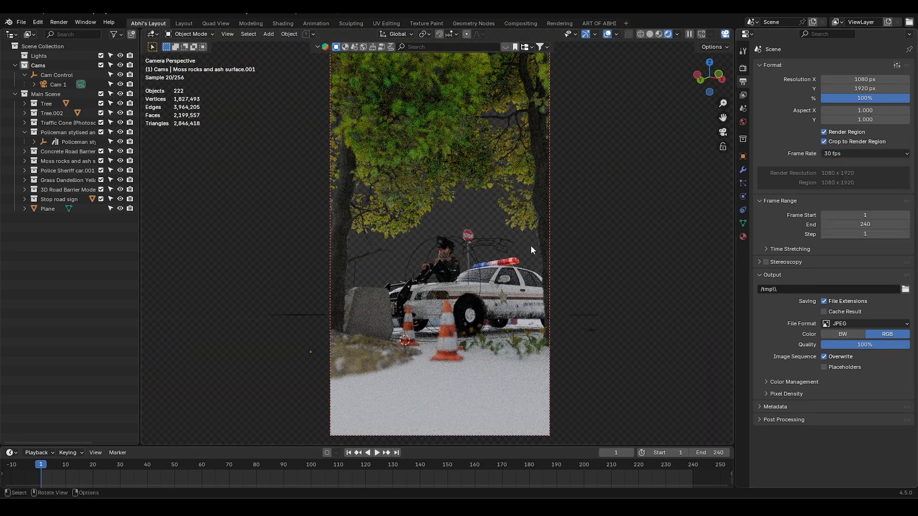
Turn off the transparent film background in the Cycles render settings.
click(743, 68)
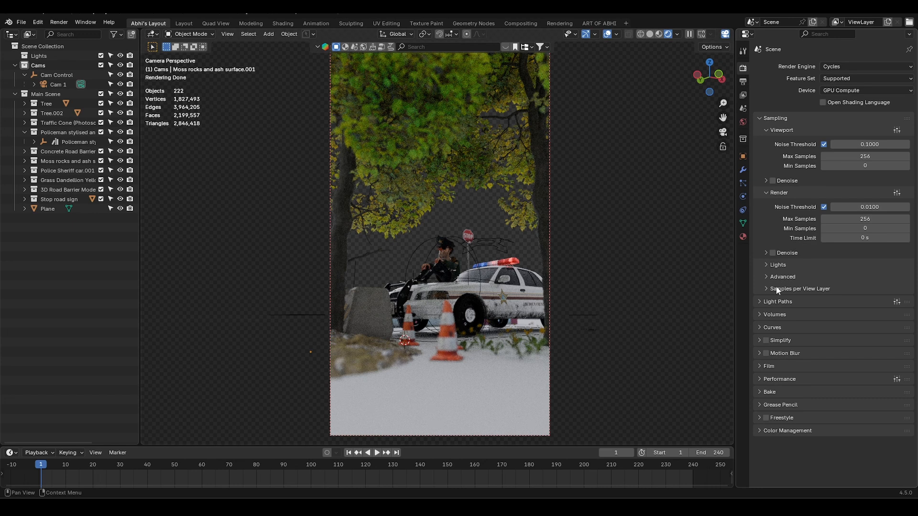
click(769, 366)
click(773, 435)
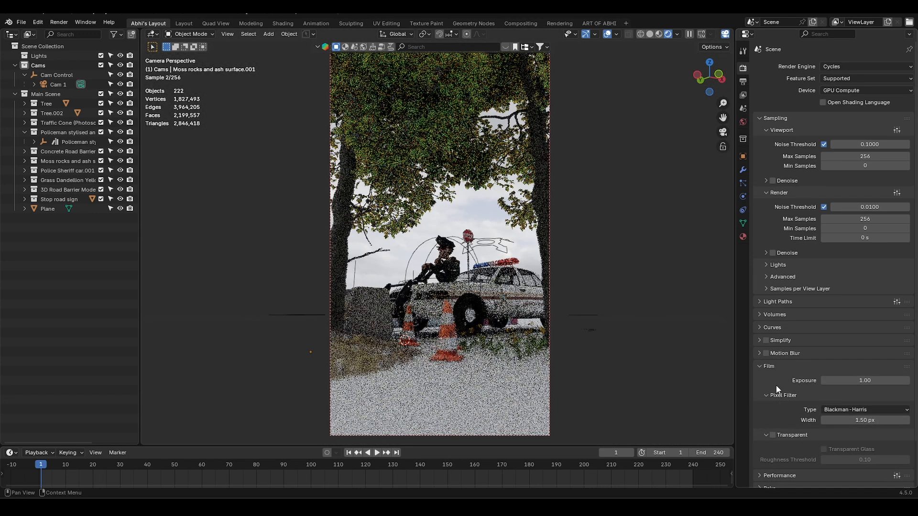
click(768, 366)
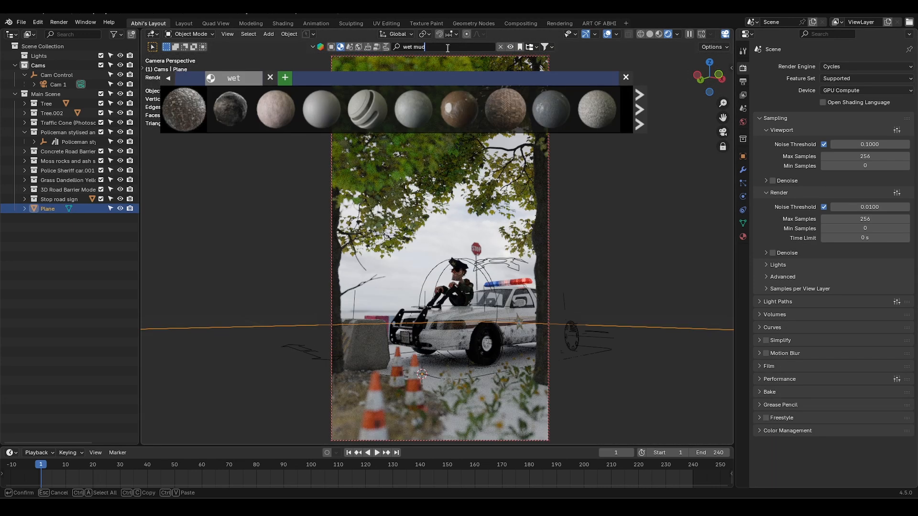
Search BlenderKit materials for "wet mud" and apply the Wet Mud material to the ground plane.
key(Return)
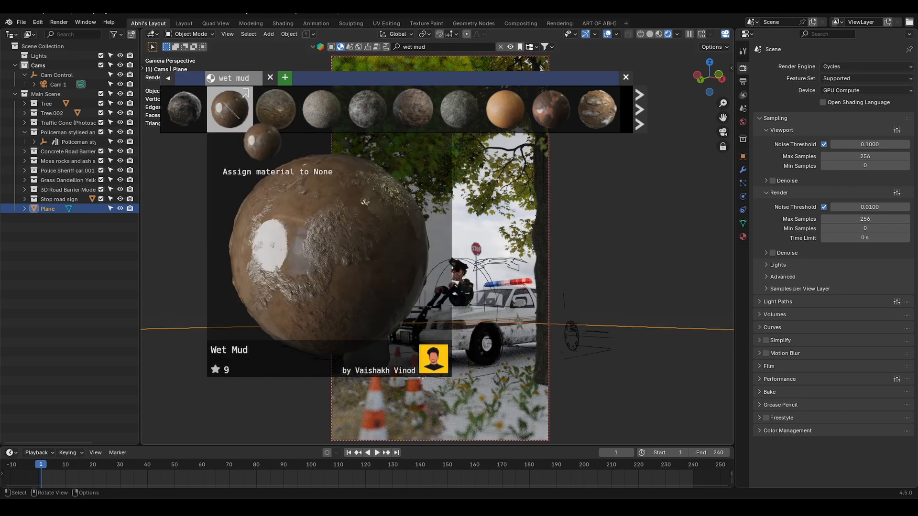
drag(239, 118, 298, 178)
drag(420, 375, 420, 375)
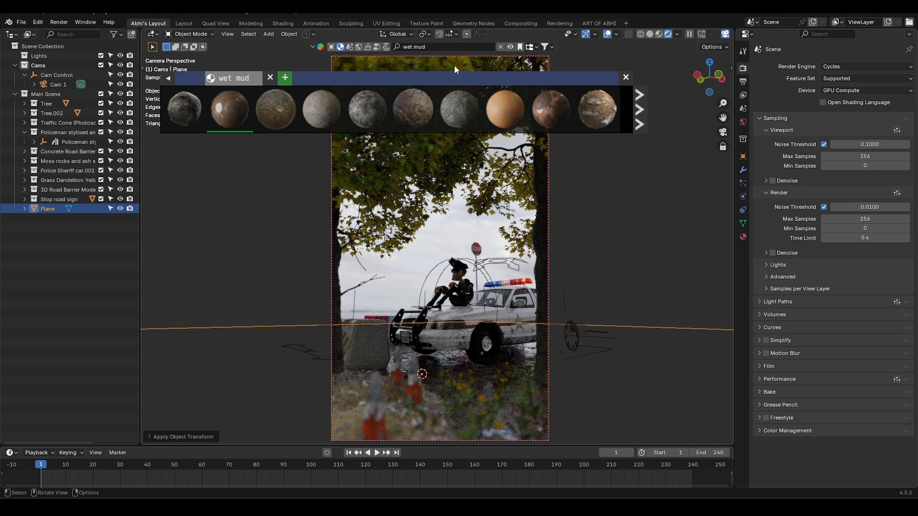
Find the Sylvan Highlands Verdant Peaks HDRI with the search "sylvan", apply it as the world and set its strength to 1.5.
click(360, 47)
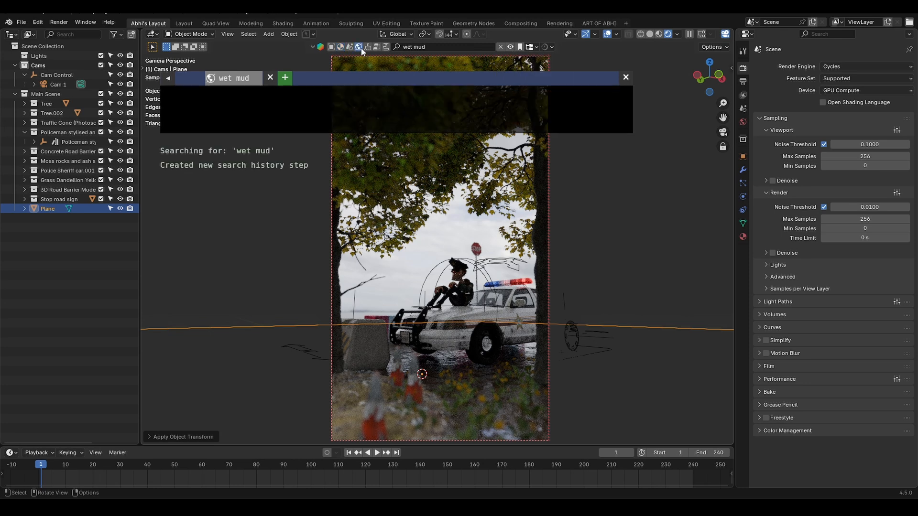
click(460, 49)
text(sylvan)
key(Return)
mouse_move(178, 130)
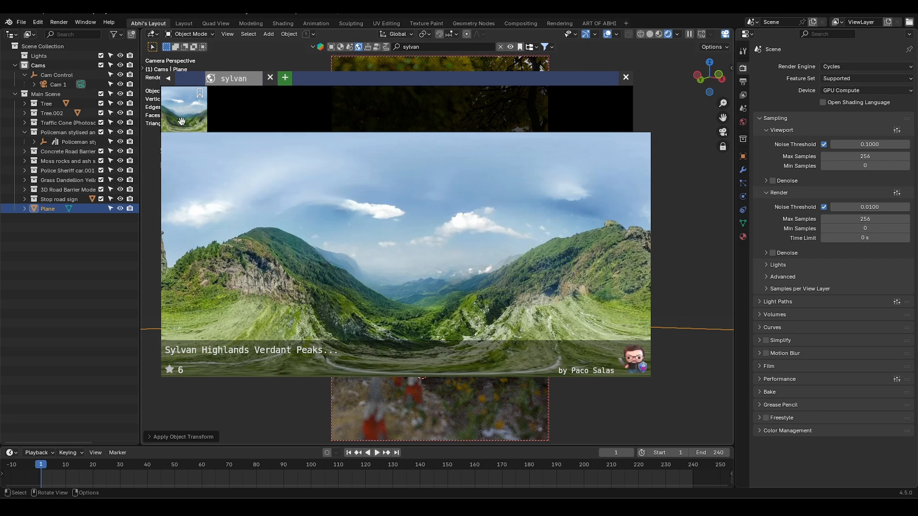
click(171, 140)
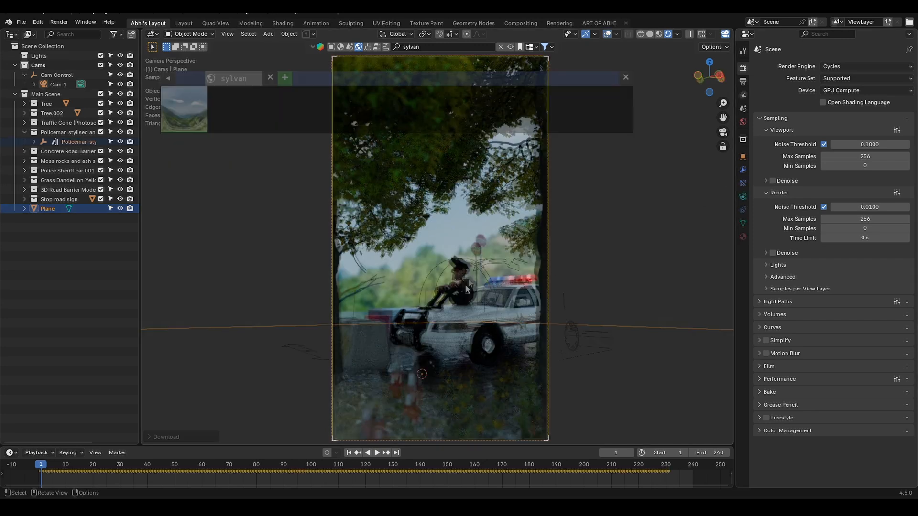
click(742, 123)
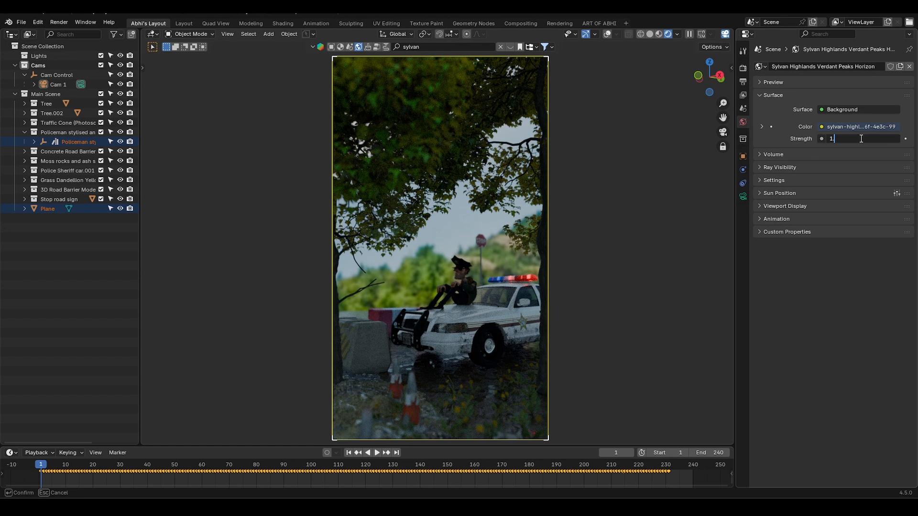
Add a point light to the scene in solid shading.
key(z)
key(shift+a)
mouse_move(420, 400)
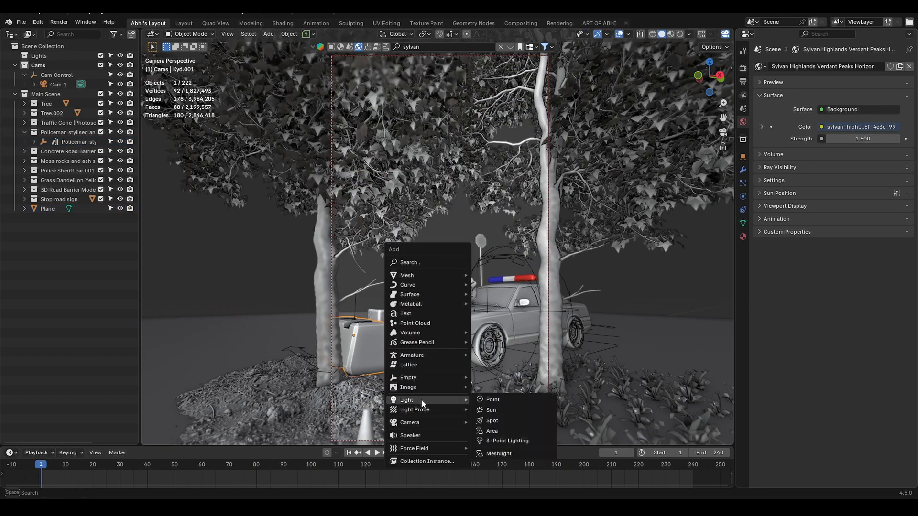
click(502, 403)
middle_drag(416, 277, 569, 330)
Hide both trees in the viewport and move the point light close to the seated policeman.
key(KP_7)
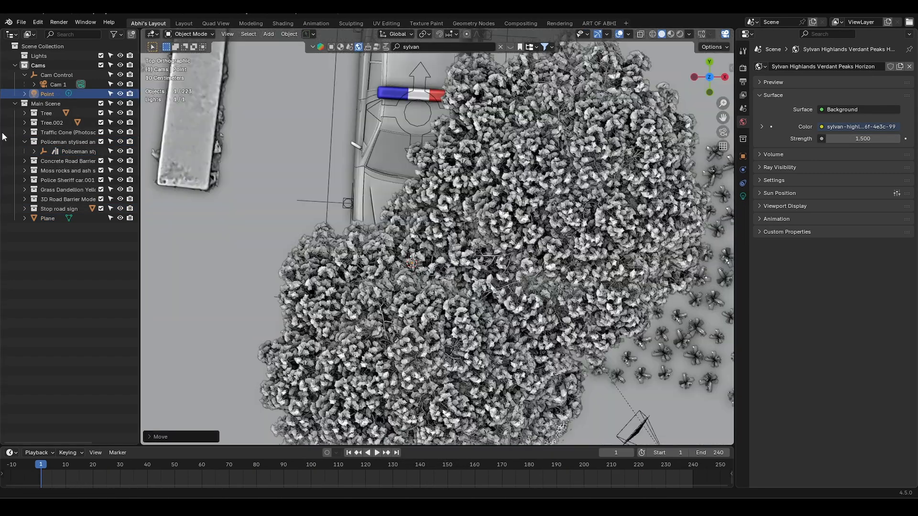
drag(120, 113, 120, 123)
key(g)
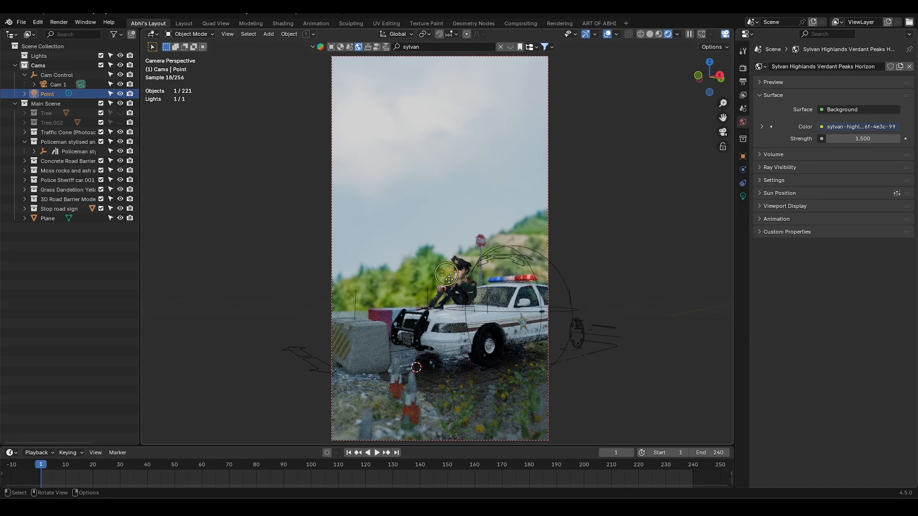
Set the scene's color management to the Standard view transform with the Medium High Contrast look.
click(475, 278)
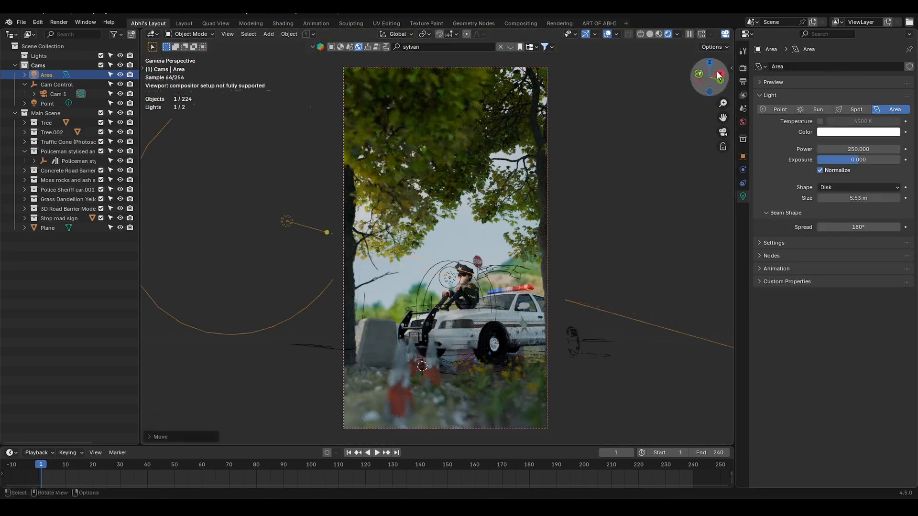
click(742, 68)
scroll(779, 373, down, 4)
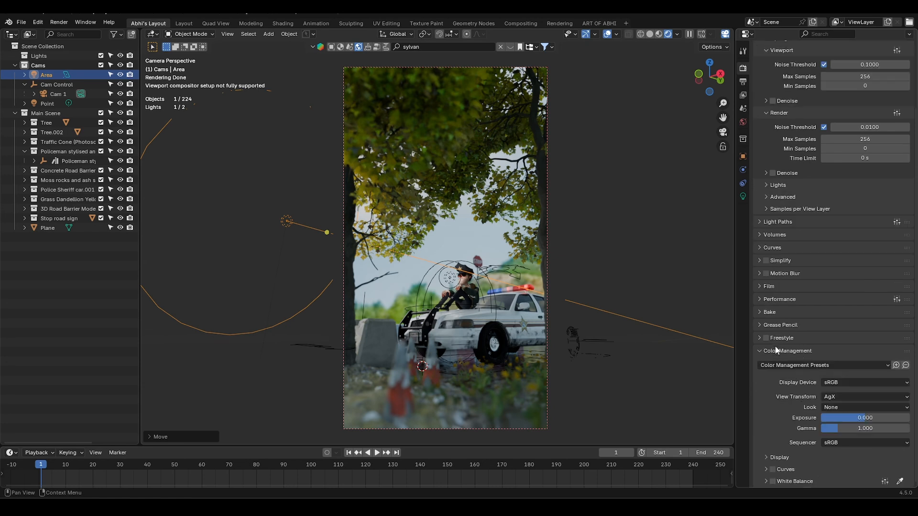
click(836, 419)
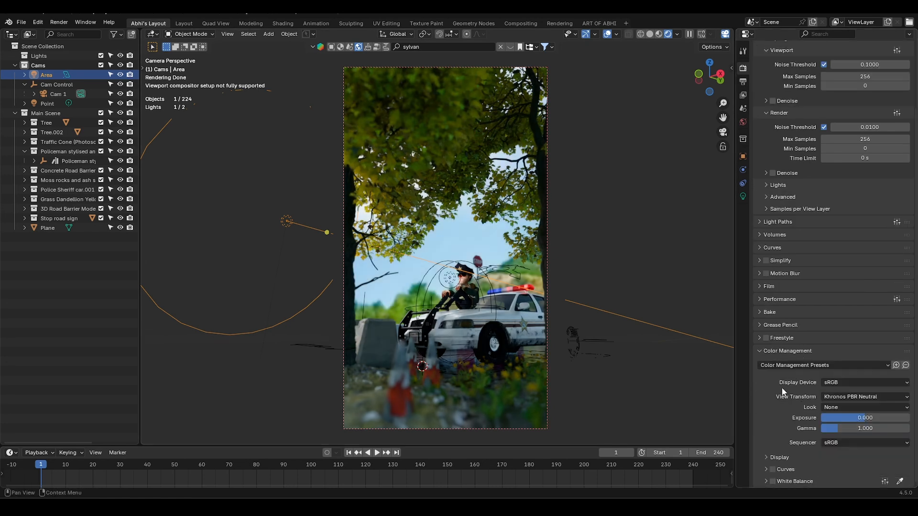
click(854, 354)
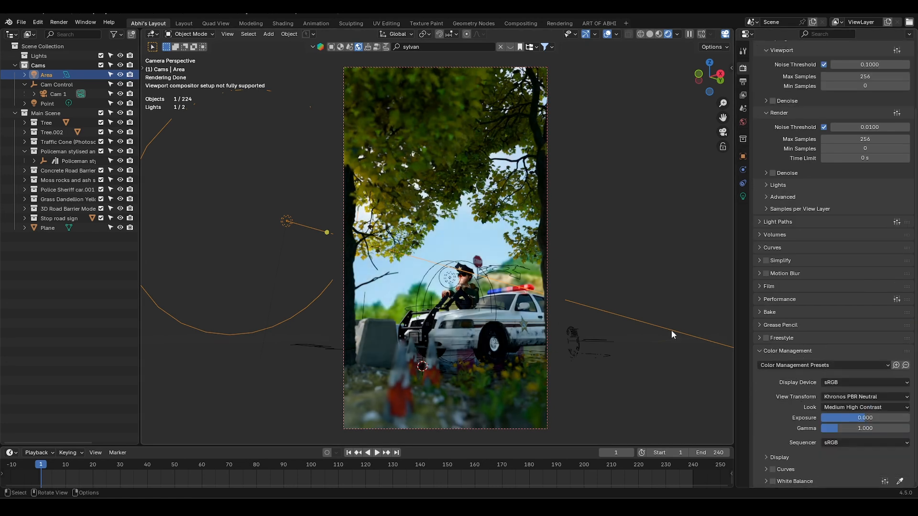
click(836, 408)
Set the area light's power to 180 and give the point light a pale yellow color.
click(742, 196)
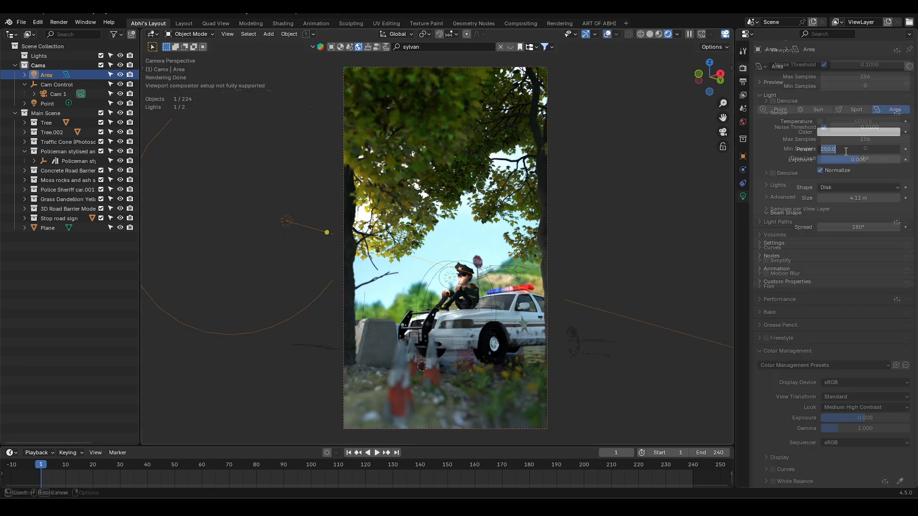
double_click(858, 149)
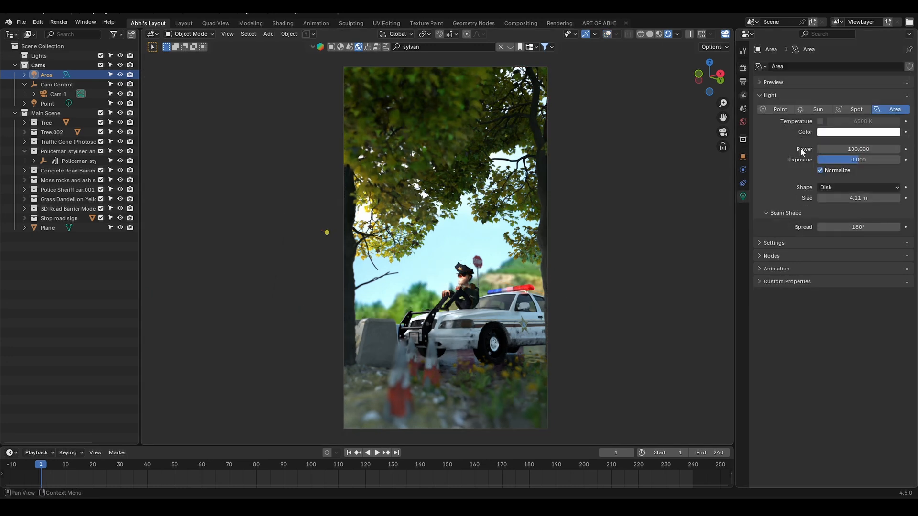
key(shift+alt+z)
click(444, 283)
key(ctrl+v)
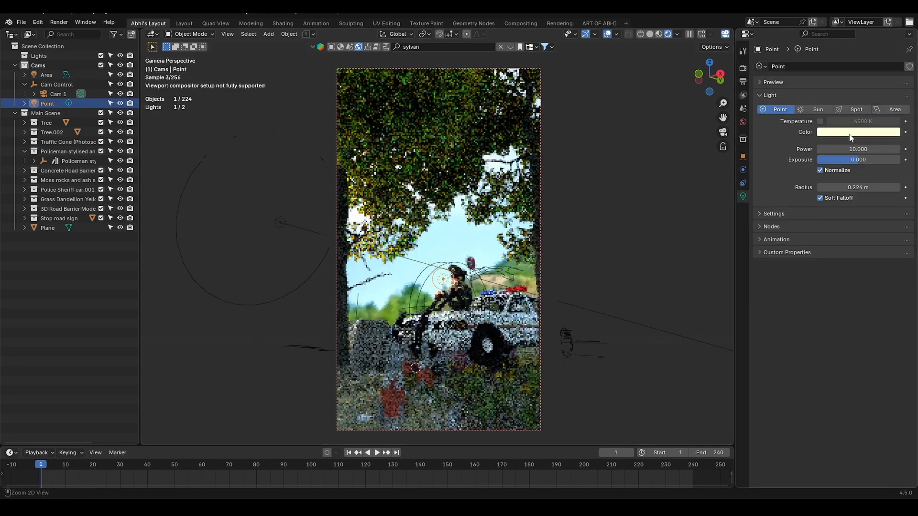
click(849, 132)
Set the size of the disk-shaped area light to 5 m.
click(281, 222)
drag(858, 197, 862, 198)
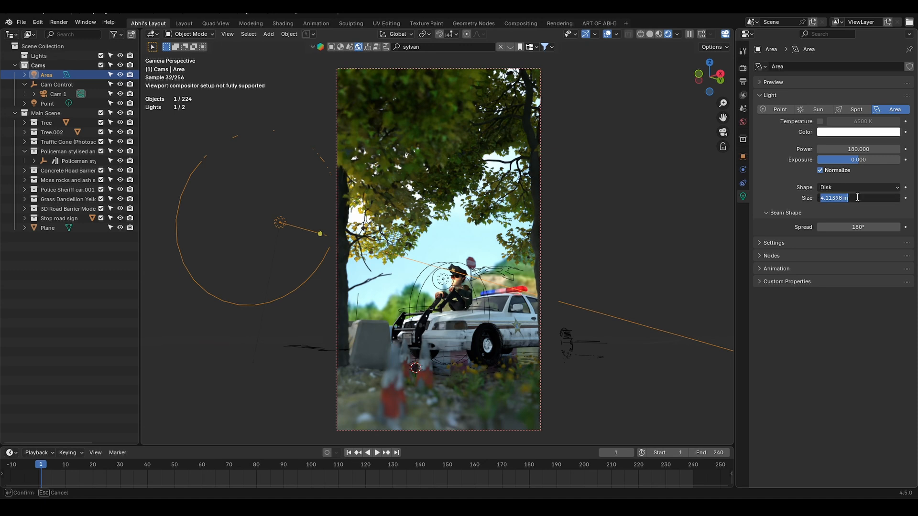
text(5)
key(Return)
click(850, 172)
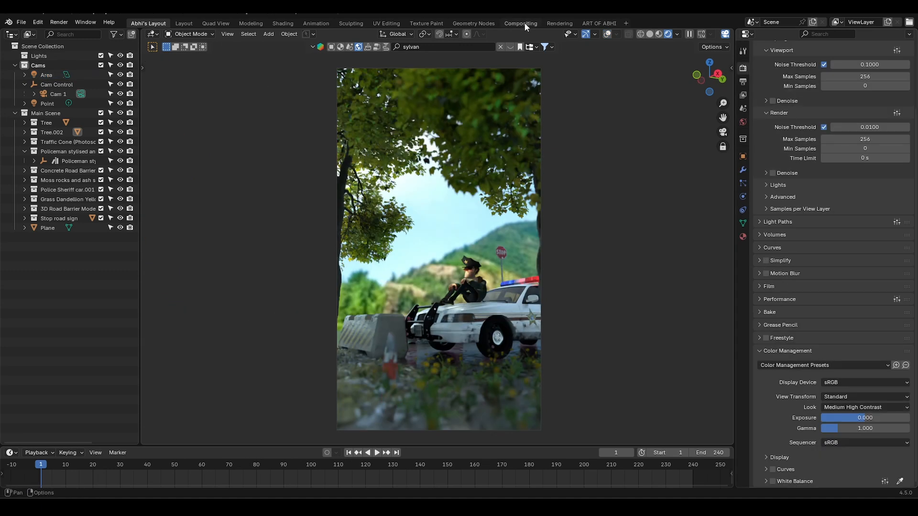
Insert a Lens Distortion node after the Glare node in the compositor and set its distortion to 0.01.
click(521, 23)
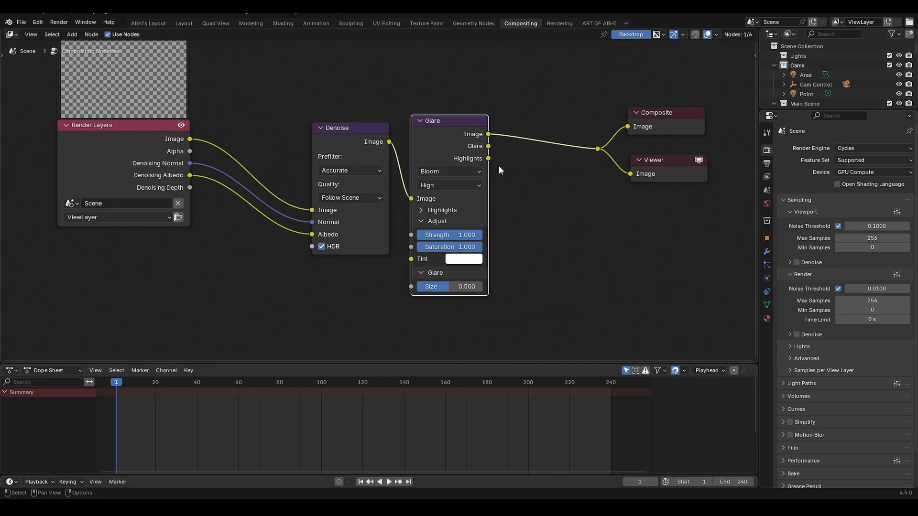
key(shift+a)
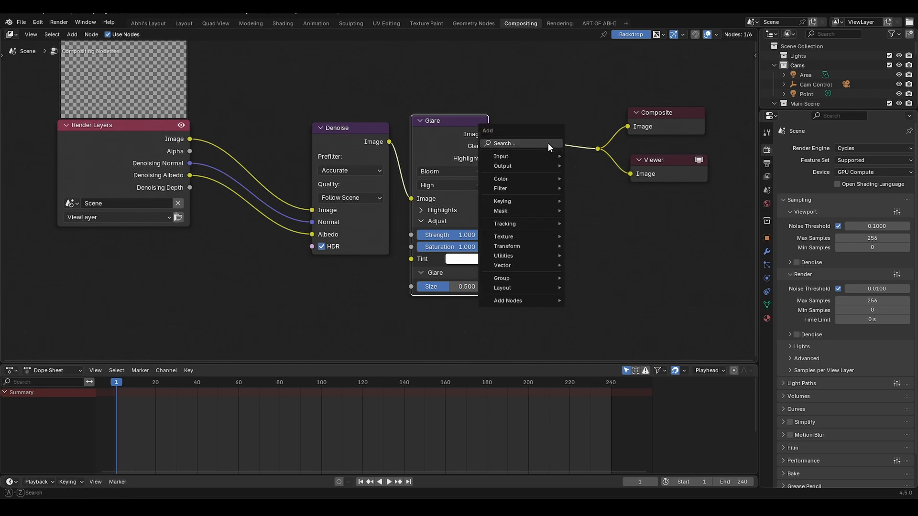
click(548, 145)
click(563, 164)
click(548, 185)
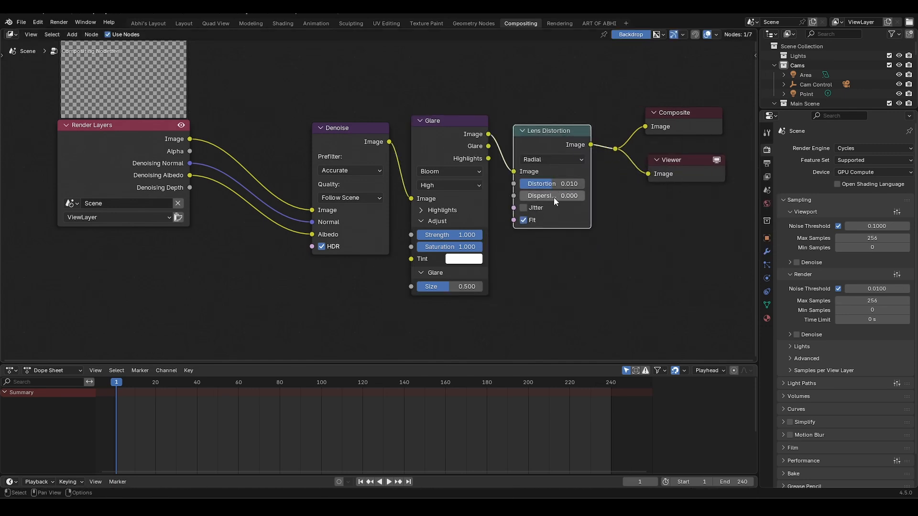
key(Return)
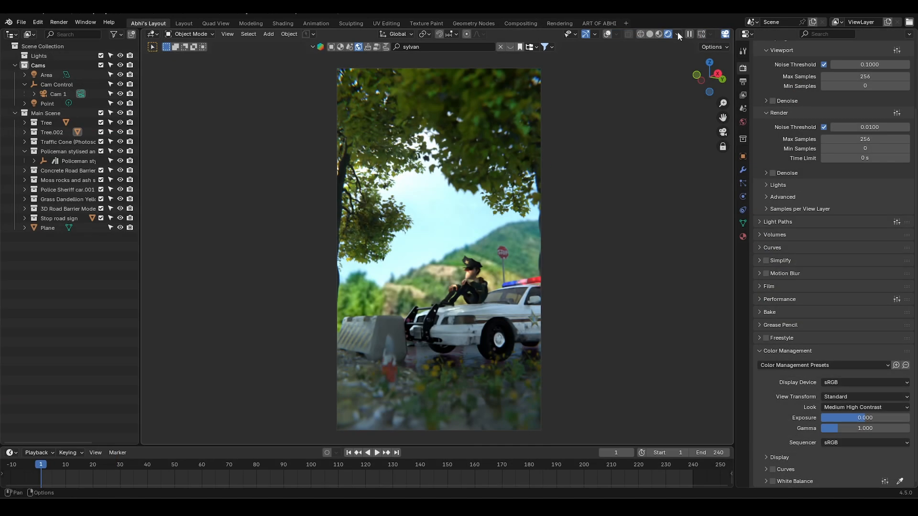
Compare the camera view with the viewport compositor disabled and set back to Camera.
click(677, 32)
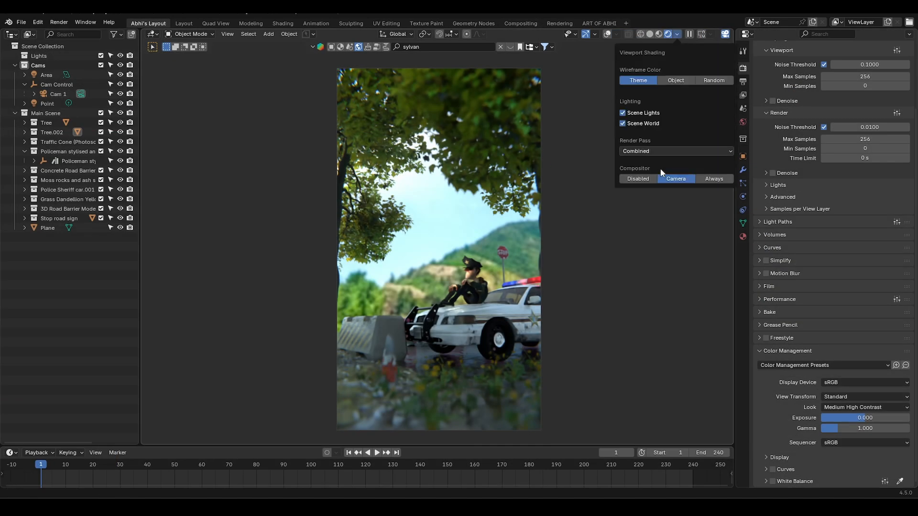
click(676, 34)
click(639, 178)
click(669, 182)
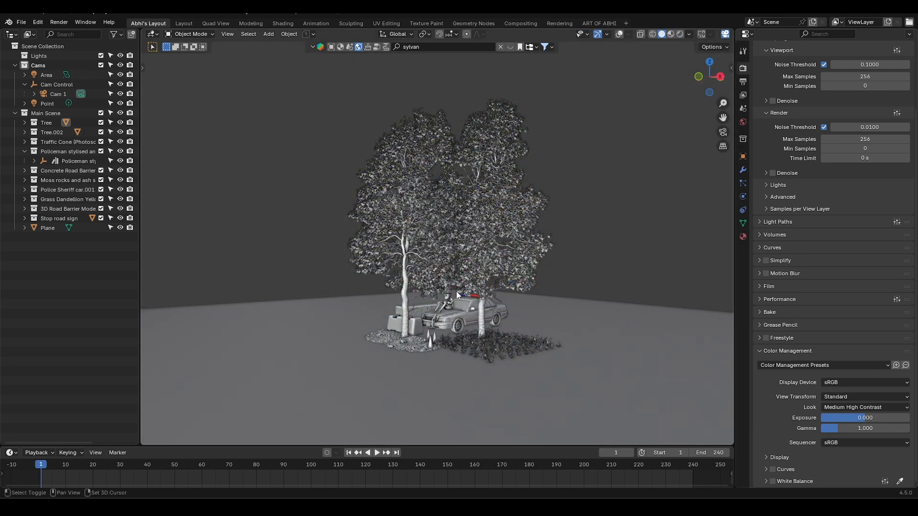
Add a mesh plane, scale it up far beyond the props and extrude it upward into a box enclosing the whole scene.
key(shift+a)
mouse_move(442, 290)
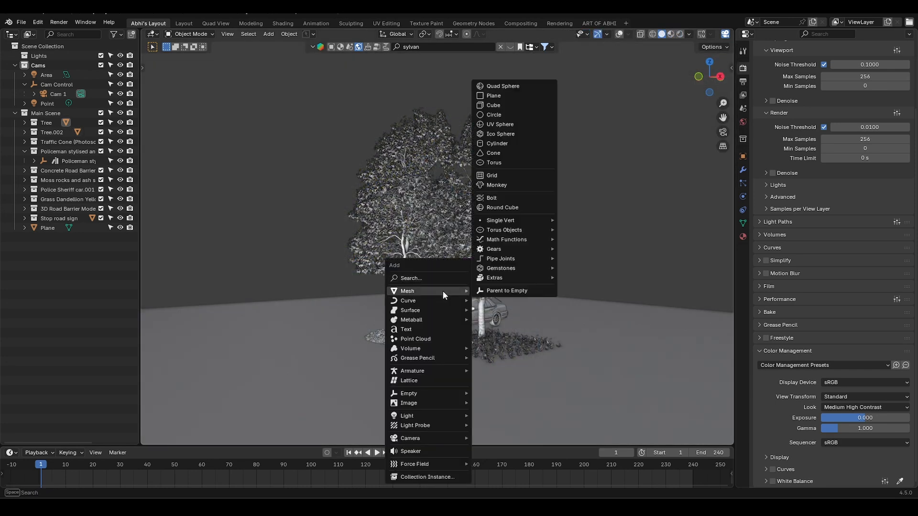
click(499, 98)
key(Tab)
key(s)
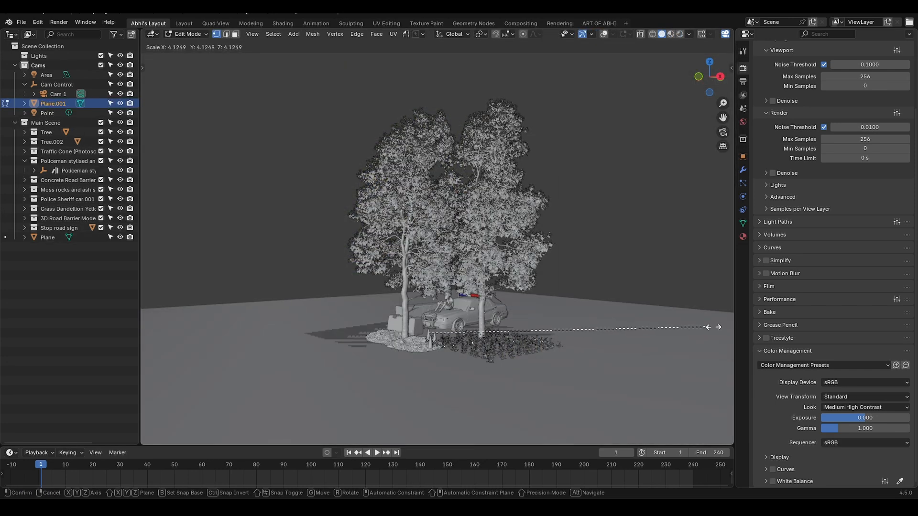
click(712, 349)
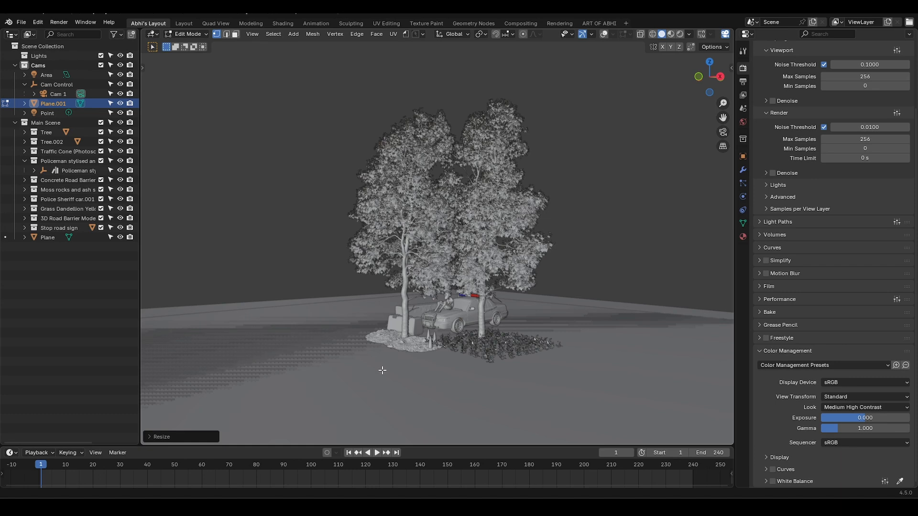
key(e)
click(377, 57)
key(Tab)
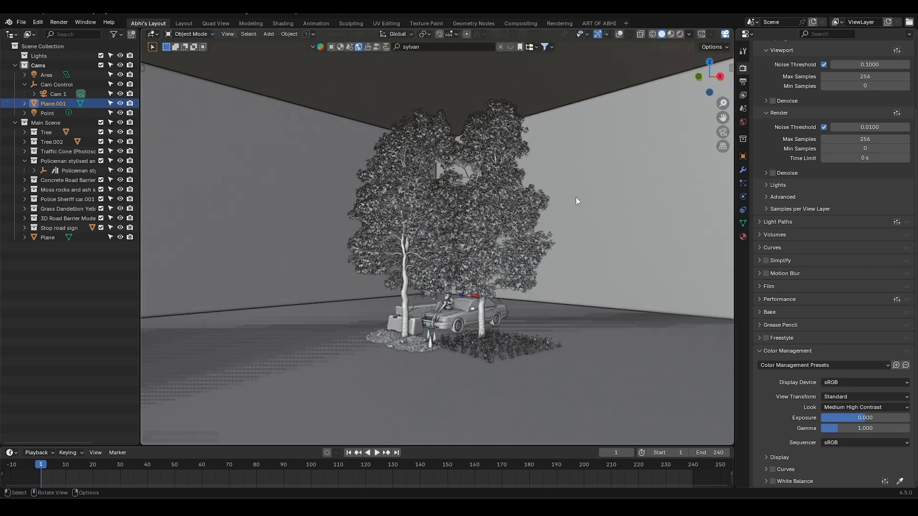
Change the viewport display type of the enclosing box and name the object Fogg.
click(744, 157)
click(783, 308)
click(801, 321)
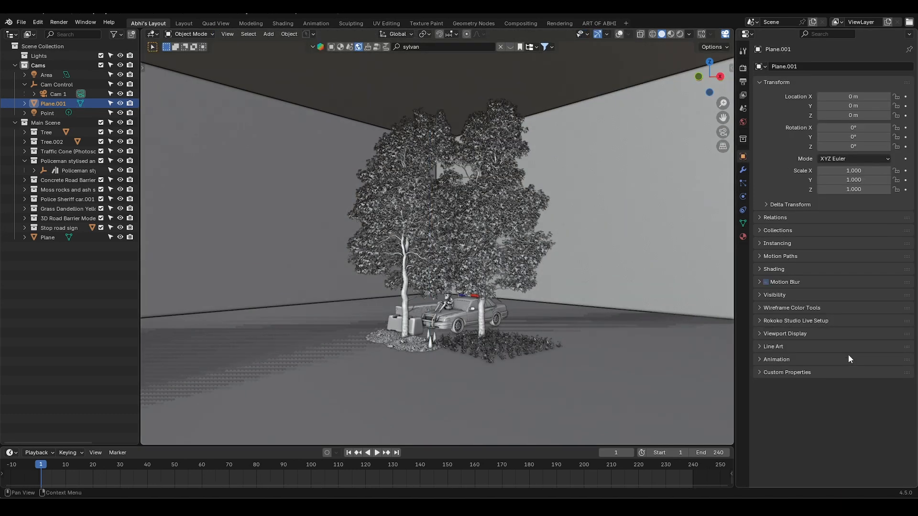
click(794, 334)
scroll(808, 373, down, 1)
click(846, 428)
click(834, 397)
scroll(515, 289, up, 8)
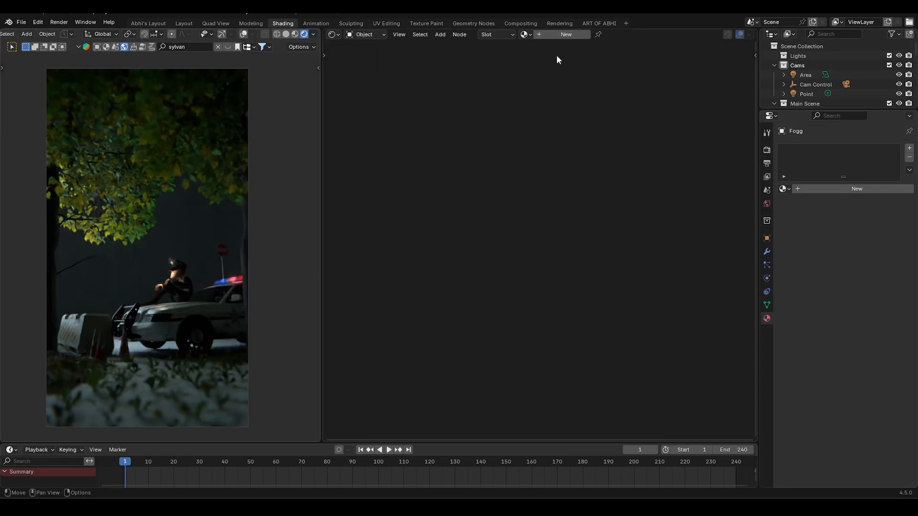
Create a material for the Fogg box, assign Principled Volume as its volume shader and lower the density.
click(566, 35)
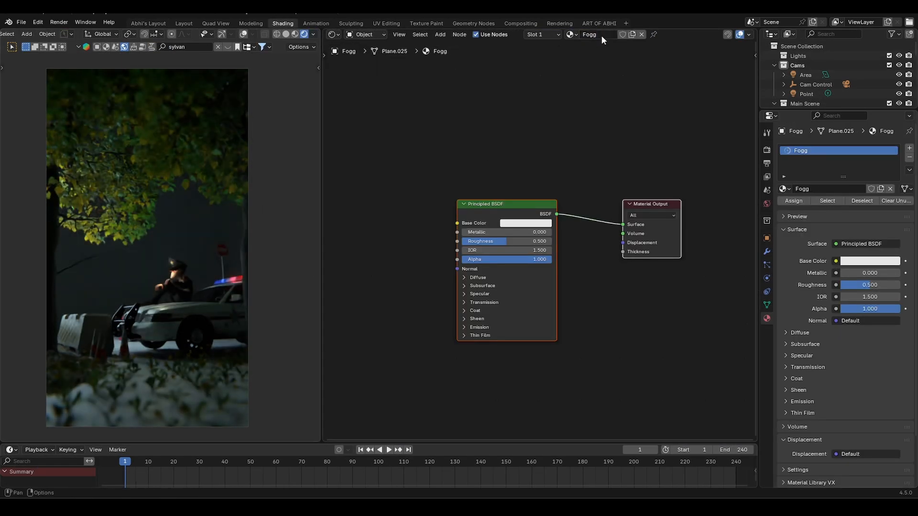
drag(626, 240, 622, 233)
click(864, 274)
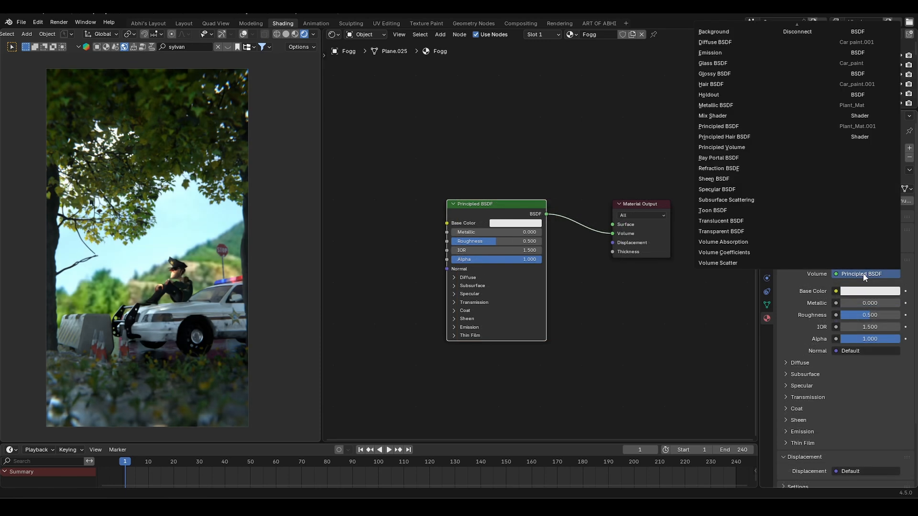
click(722, 147)
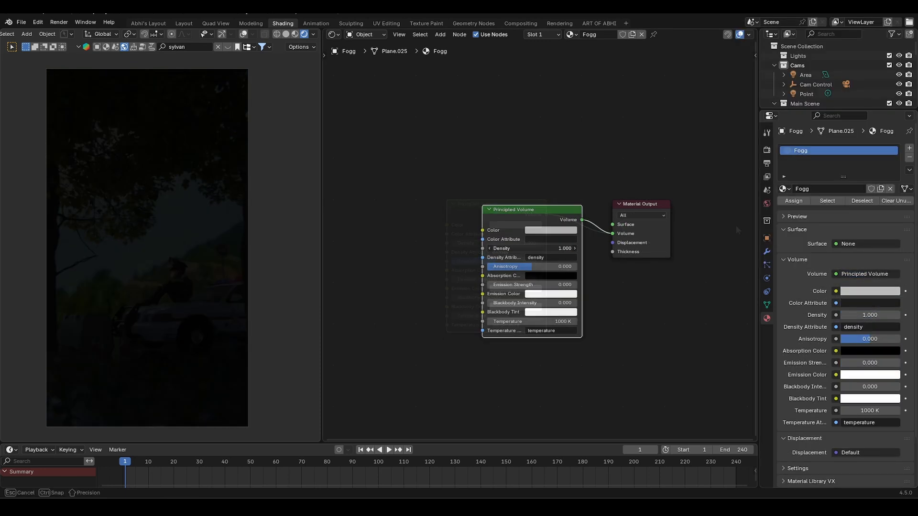
click(553, 248)
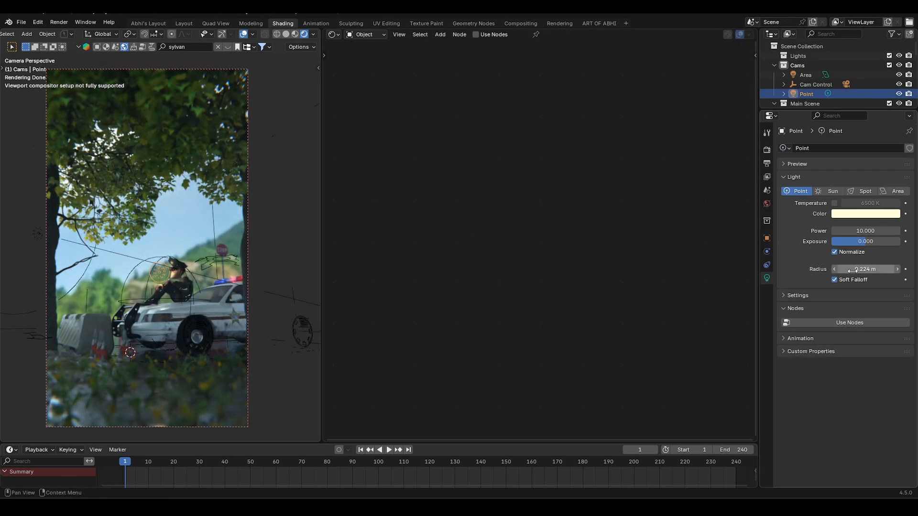
Set the point light's radius to 0.423 m and open its power value for editing.
click(853, 271)
text(.423)
key(Return)
click(856, 231)
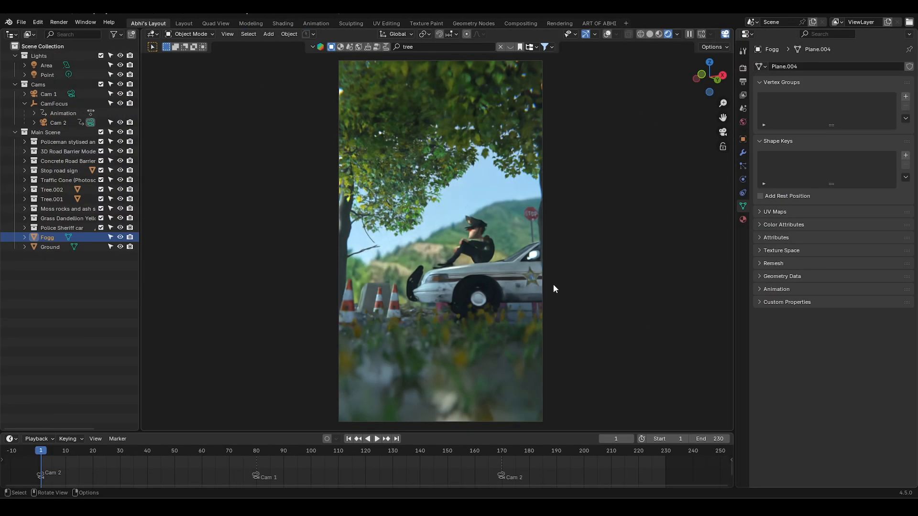
Switch the camera view to solid shading and play back the animation with its camera changes.
click(649, 34)
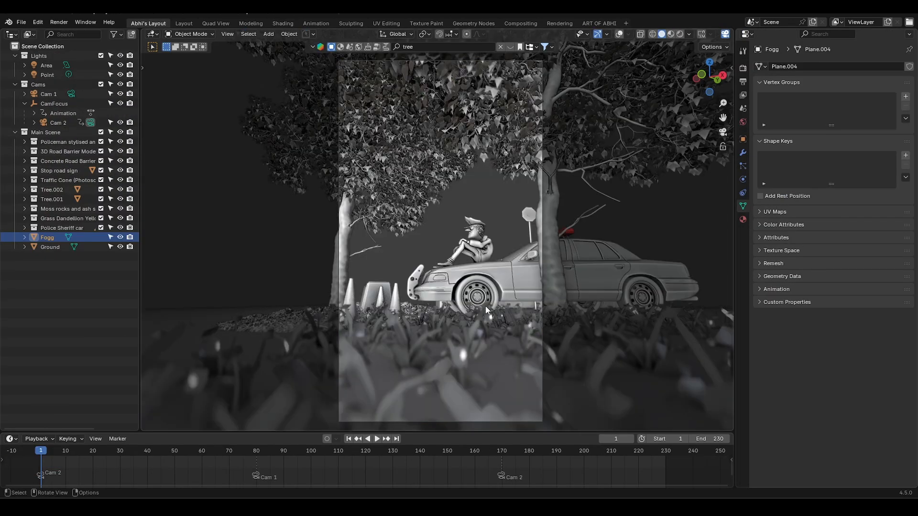
click(377, 439)
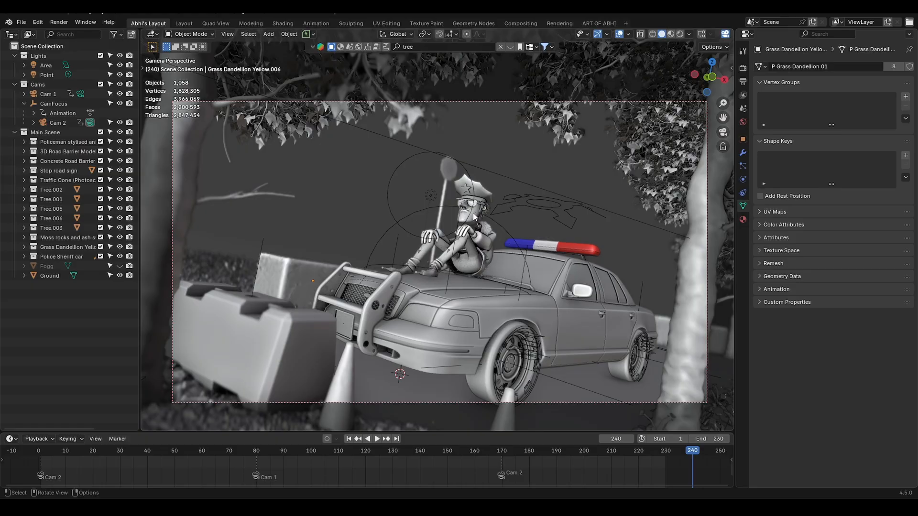
Examine from outside the camera how the trees, grass, cones and barriers are arranged around the police car.
scroll(470, 242, down, 5)
middle_drag(473, 216, 458, 263)
scroll(333, 185, down, 4)
middle_drag(334, 184, 509, 184)
scroll(455, 225, up, 2)
scroll(433, 203, up, 7)
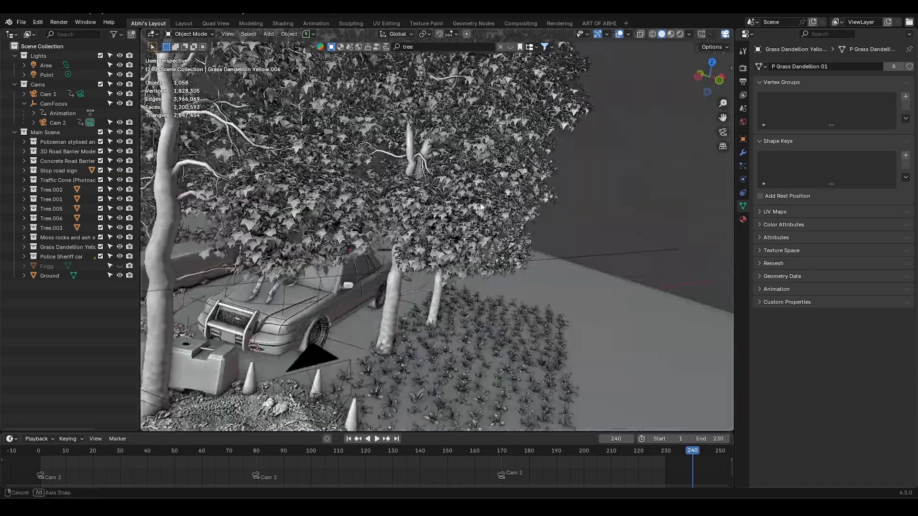
scroll(509, 184, down, 4)
middle_drag(478, 229, 460, 317)
scroll(408, 265, up, 4)
scroll(409, 262, down, 5)
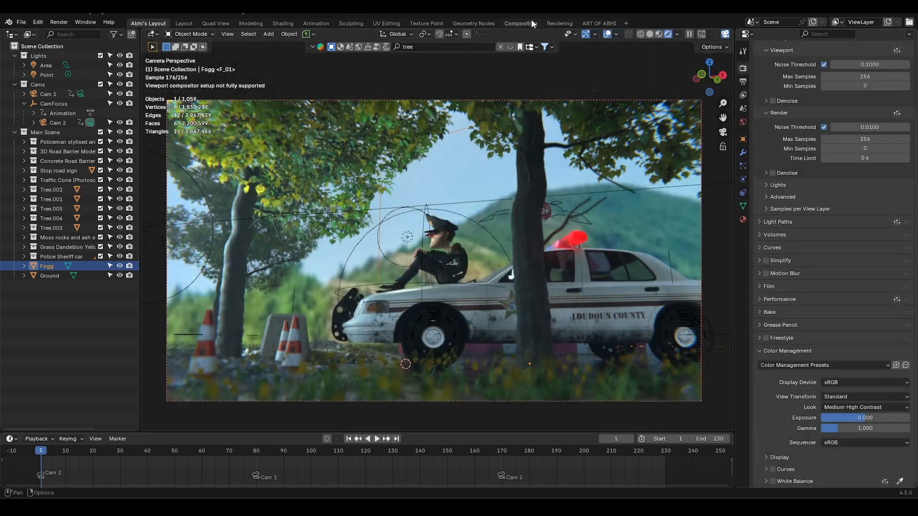
Review the compositing setup and open the folder browser for the render output path.
click(530, 24)
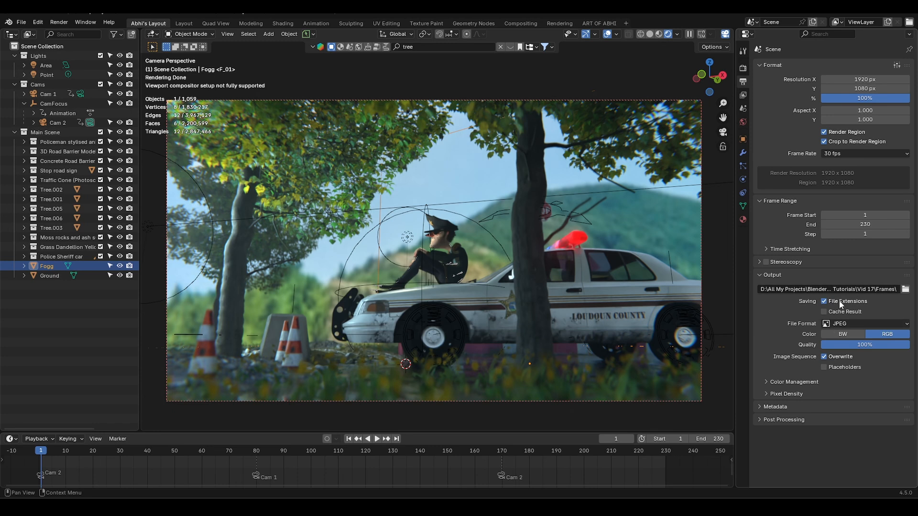
click(904, 290)
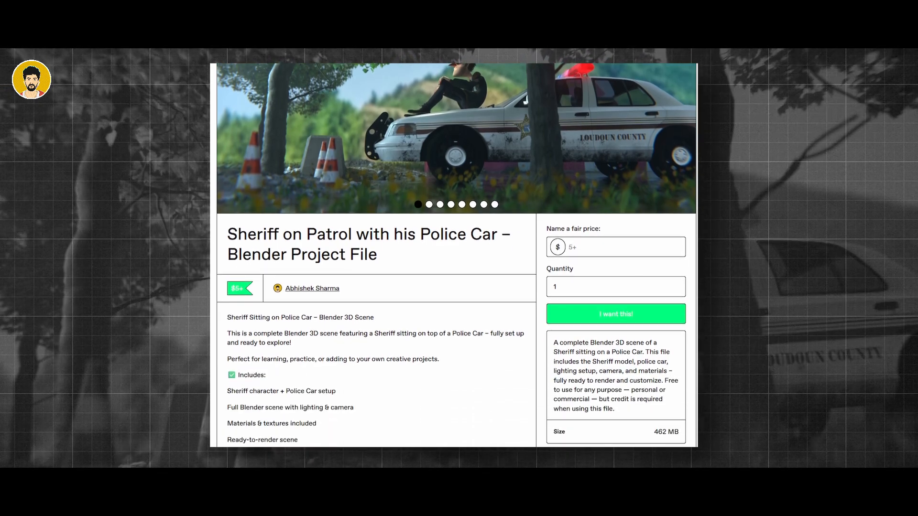
Browse through the preview images on the "Sheriff on Patrol with his Police Car" project file page.
scroll(449, 293, up, 4)
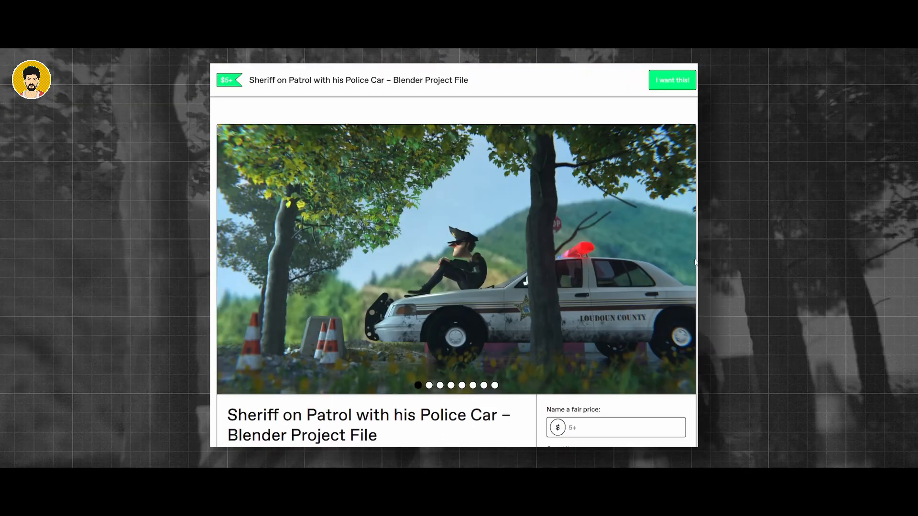
click(683, 259)
click(684, 260)
click(683, 259)
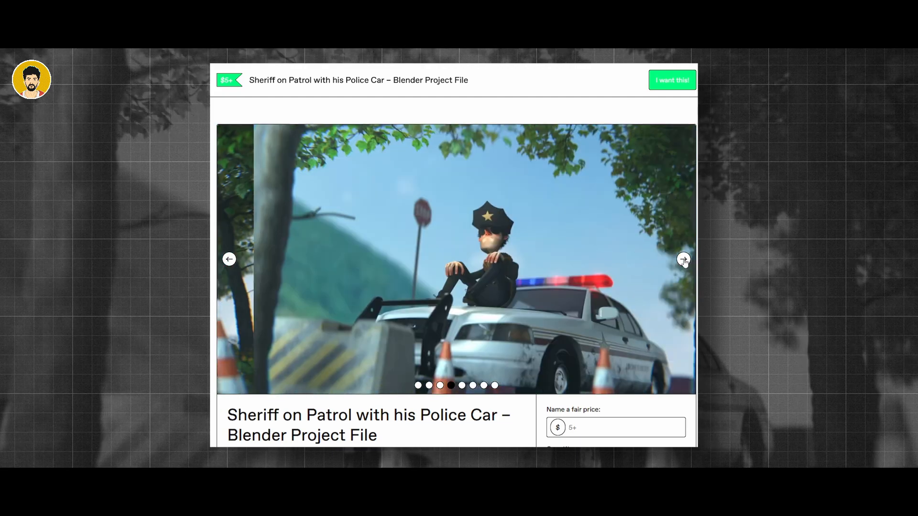
click(684, 259)
click(683, 259)
click(684, 259)
click(684, 259)
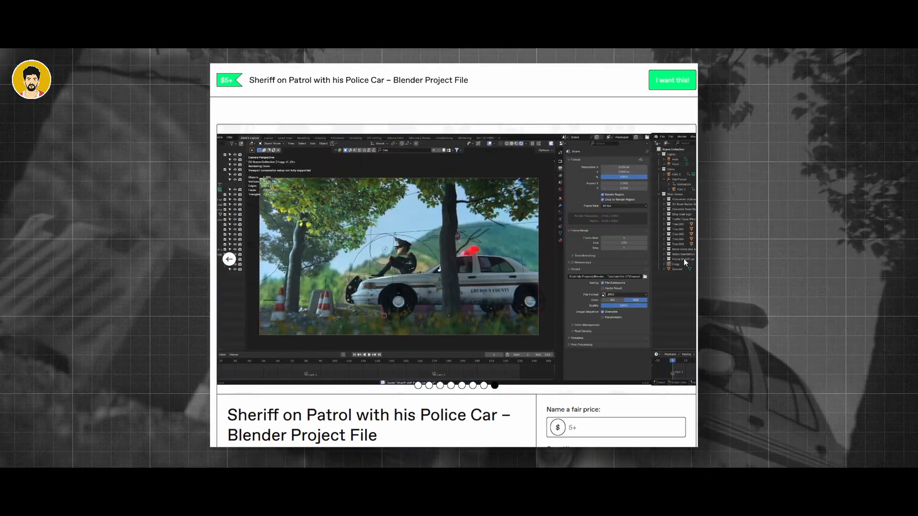